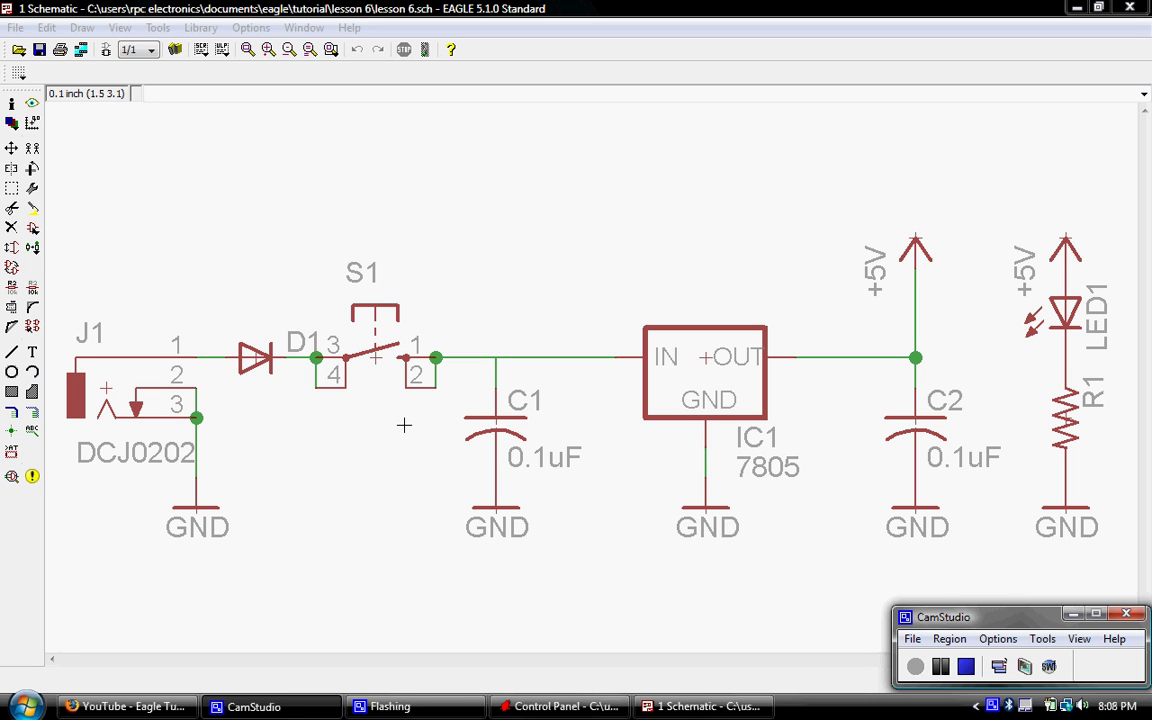
Bring the lesson 6.sch power-supply schematic window to the front.
{"action": "left_click", "coordinate": [655, 10]}
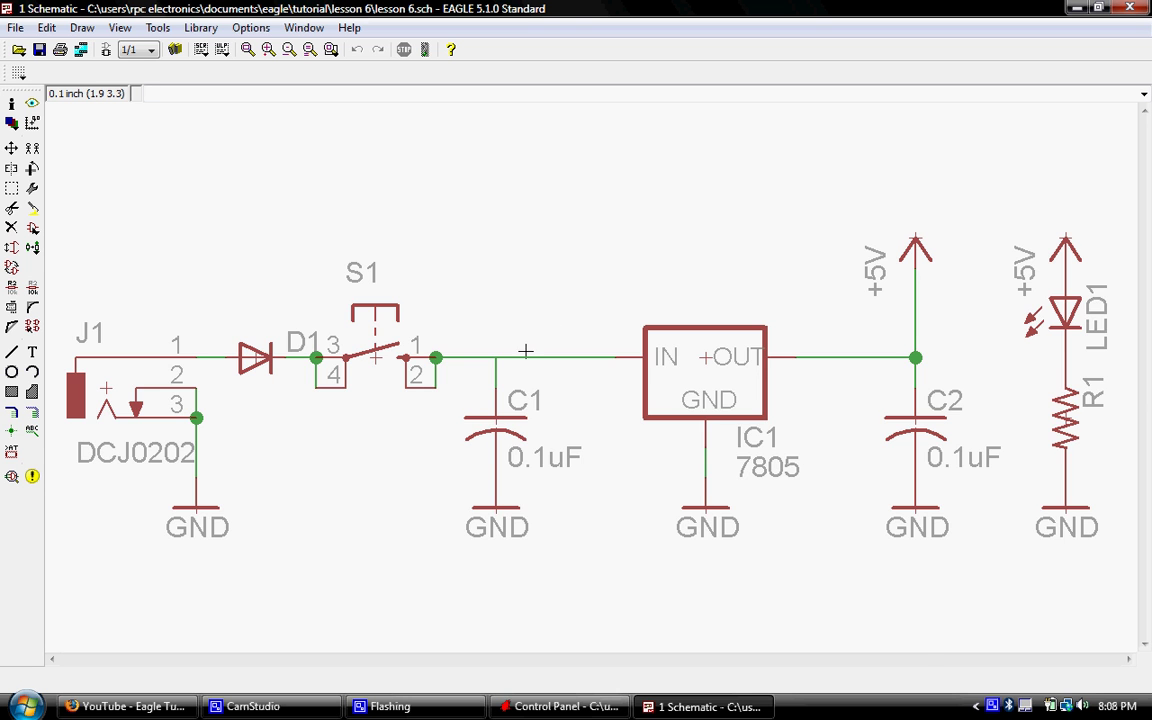
Place a junction dot at C1's wire tee on the S1-to-IC1 line.
{"action": "scroll", "coordinate": [498, 360], "scroll_direction": "up", "scroll_amount": 1}
{"action": "scroll", "coordinate": [498, 362], "scroll_direction": "up", "scroll_amount": 4}
{"action": "scroll", "coordinate": [476, 362], "scroll_direction": "up", "scroll_amount": 1}
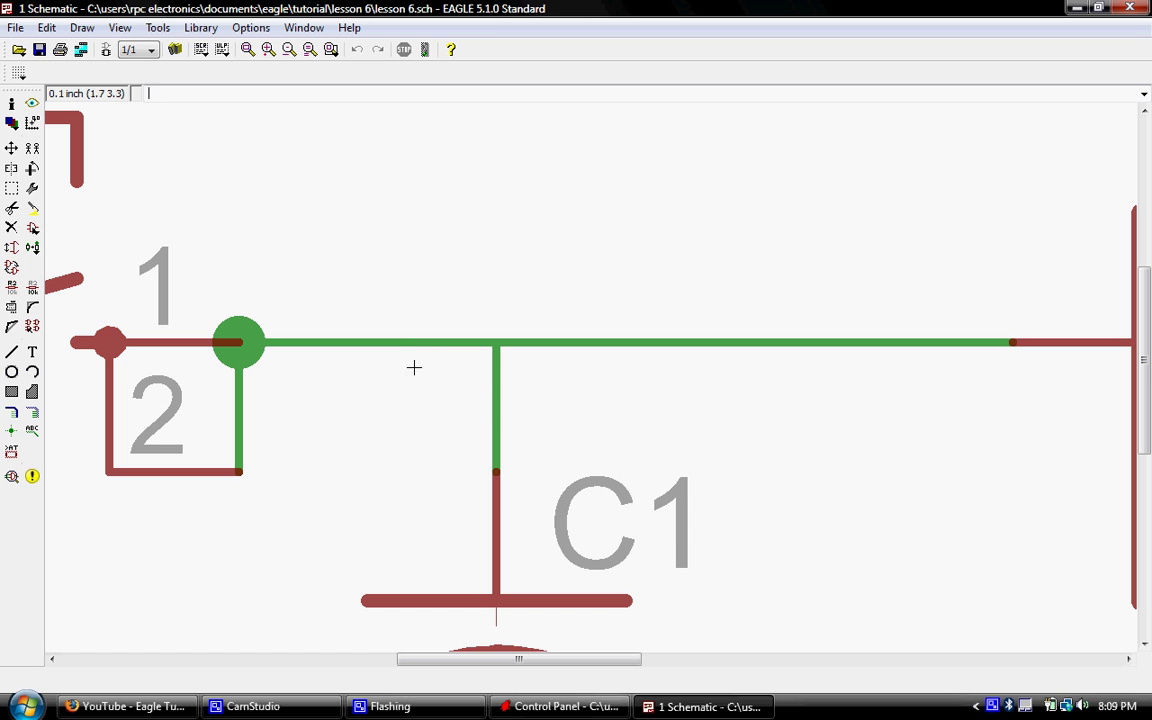
{"action": "left_click", "coordinate": [12, 433]}
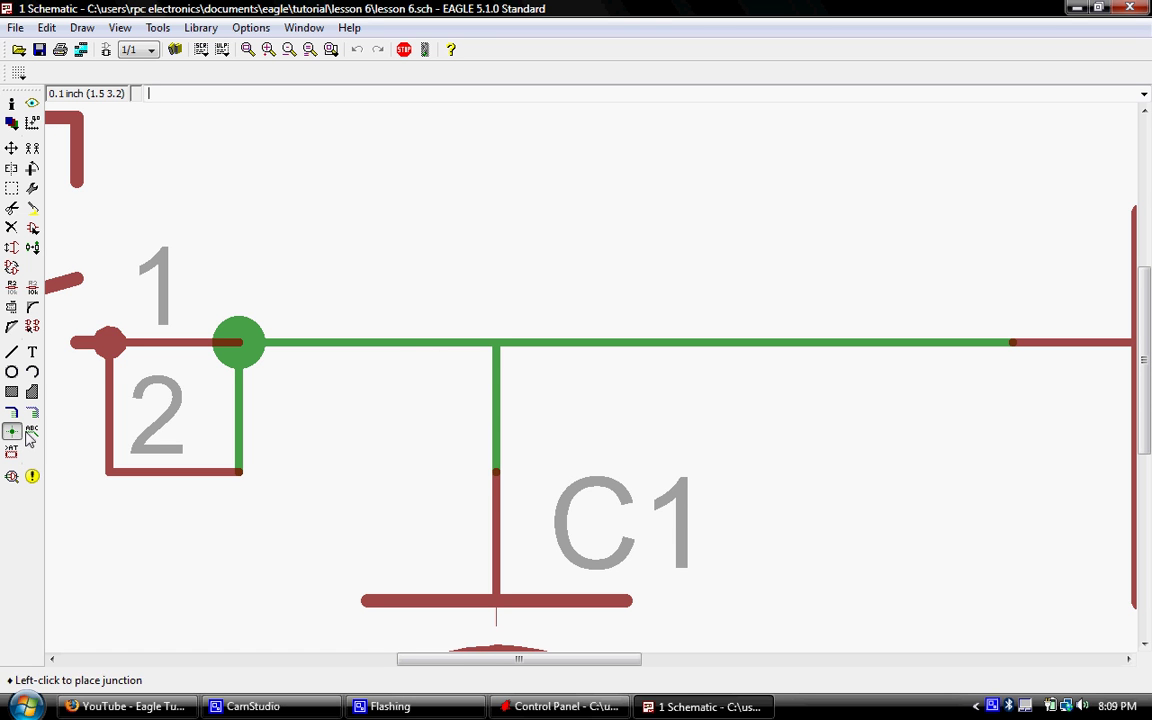
{"action": "left_click", "coordinate": [497, 342]}
{"action": "left_click", "coordinate": [248, 52]}
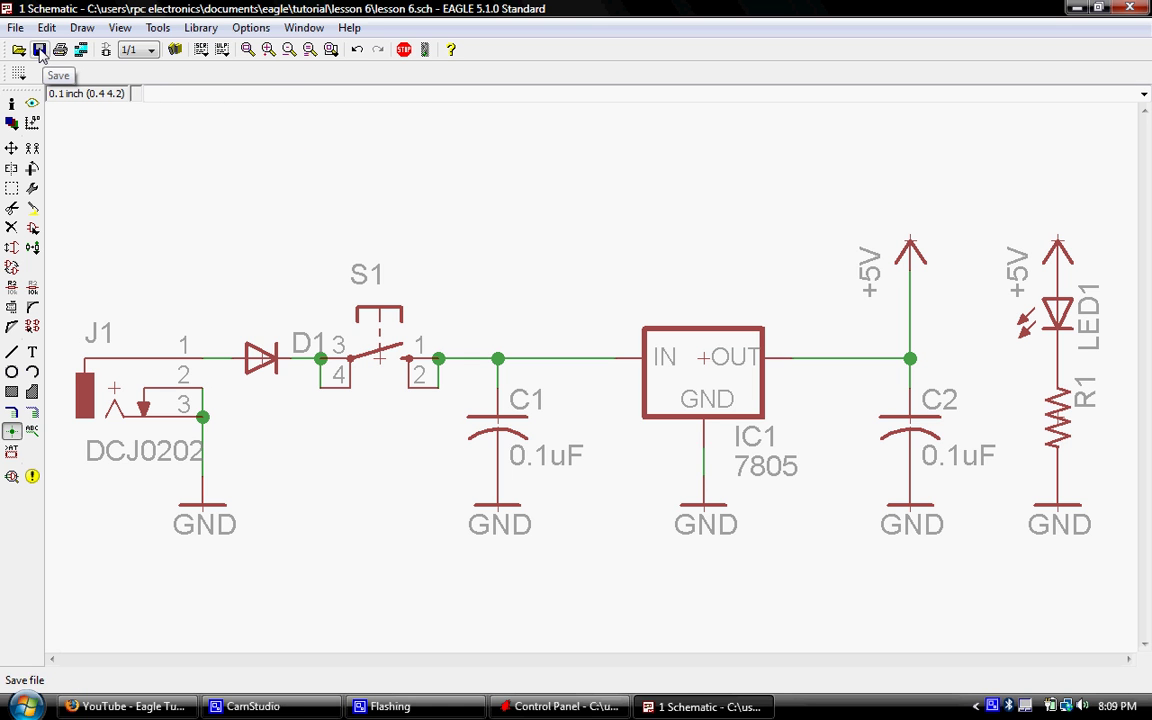
Save lesson 6.sch and request a board layout generated from it.
{"action": "left_click", "coordinate": [41, 53]}
{"action": "left_click", "coordinate": [41, 53]}
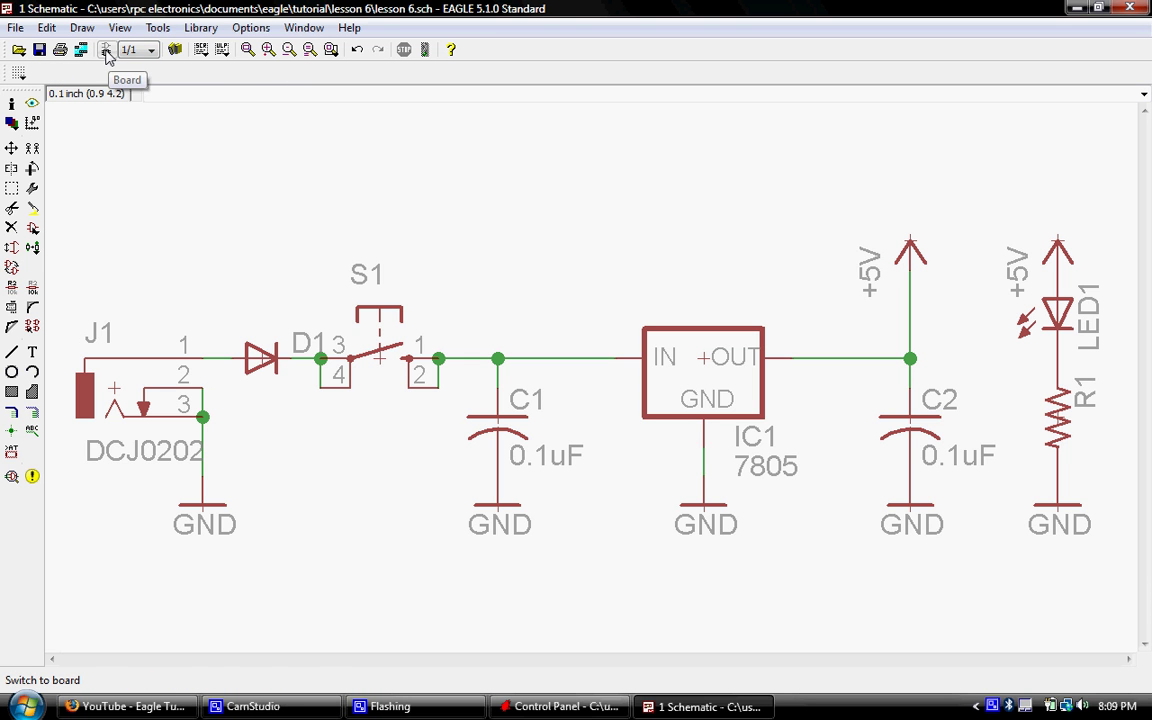
{"action": "left_click", "coordinate": [107, 55]}
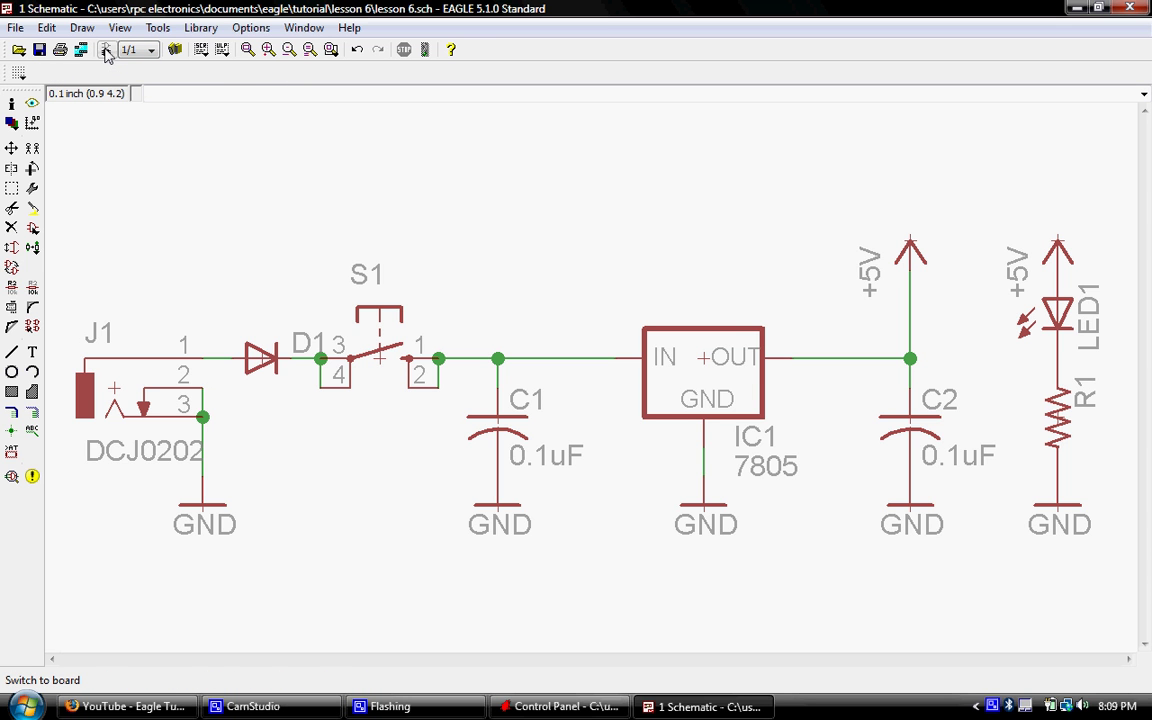
{"action": "left_click", "coordinate": [107, 55]}
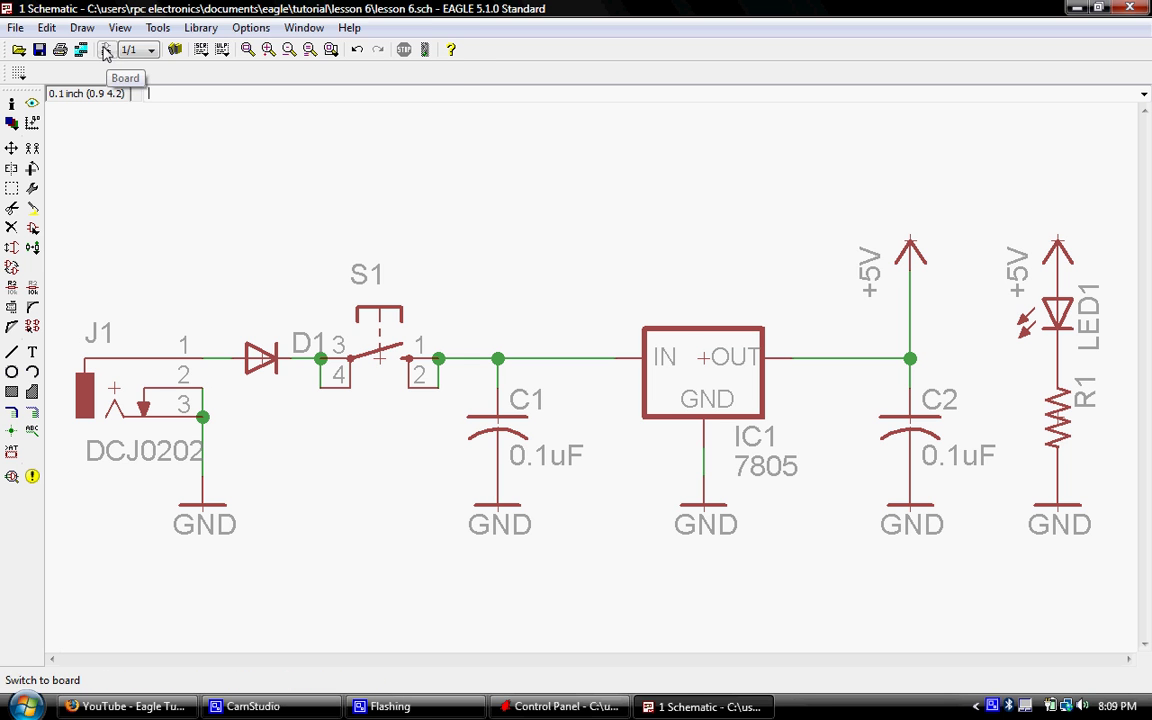
{"action": "left_click", "coordinate": [106, 52]}
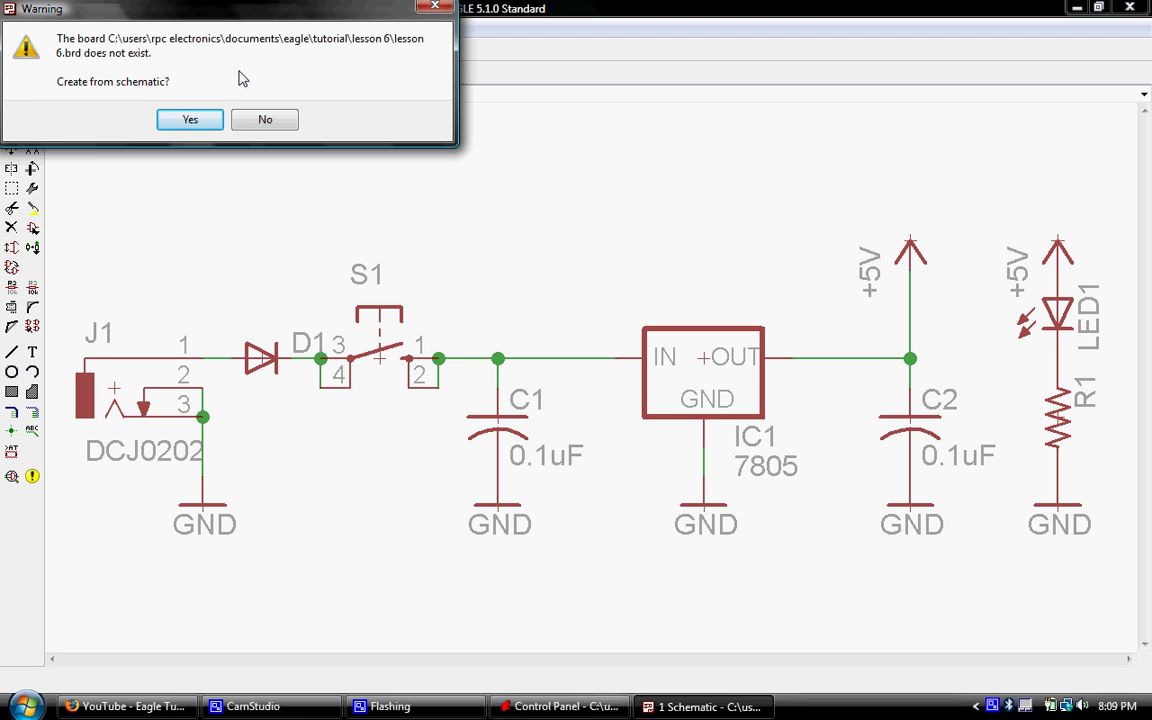
Confirm creating lesson 6.brd from the schematic and maximise the board window.
{"action": "left_click", "coordinate": [200, 120]}
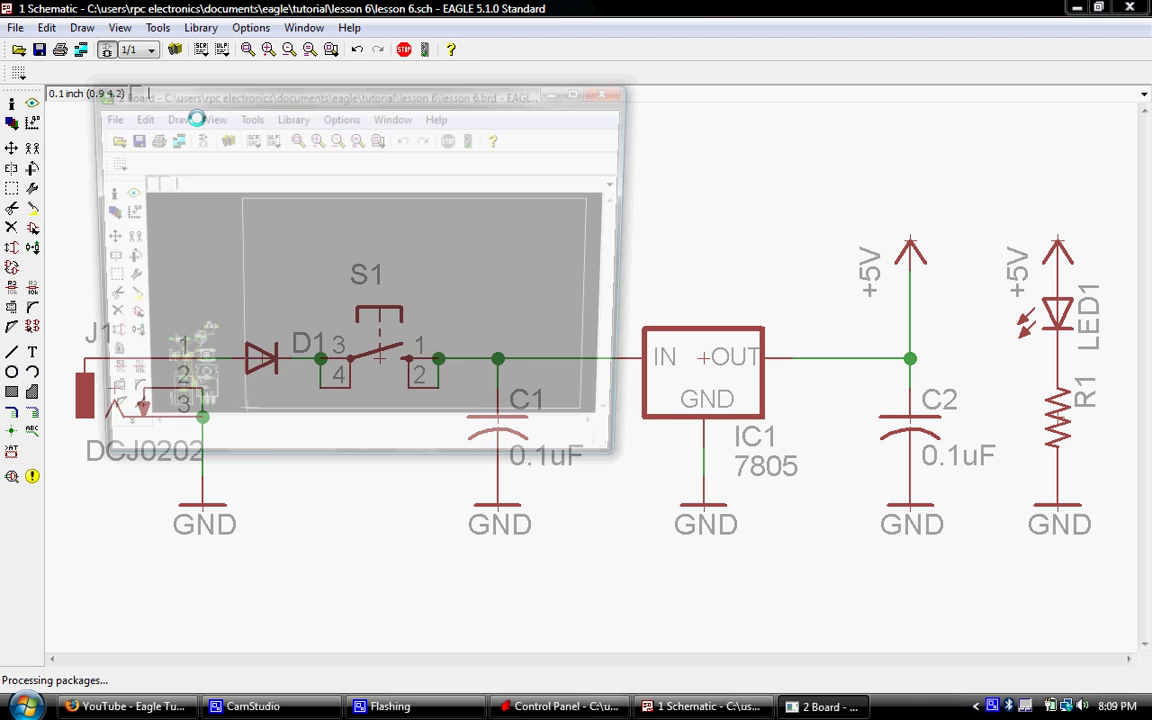
{"action": "double_click", "coordinate": [522, 93]}
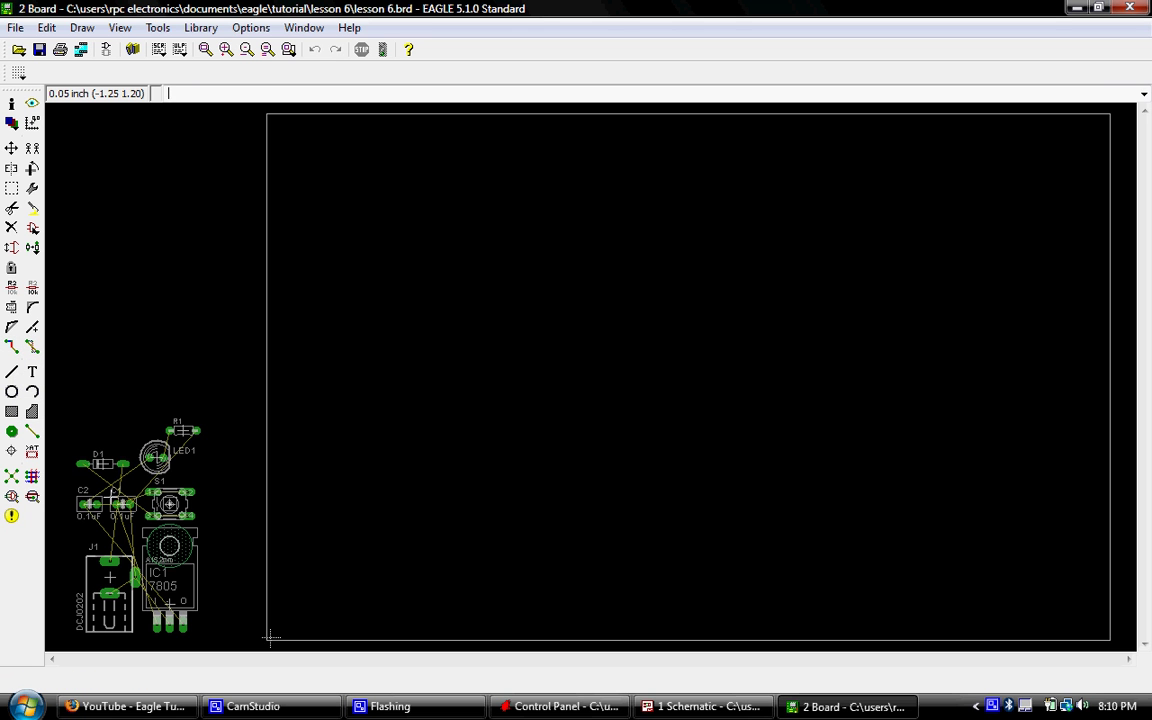
Zoom around the new board to inspect the empty outline and the unplaced parts.
{"action": "scroll", "coordinate": [65, 615], "scroll_direction": "up", "scroll_amount": 5}
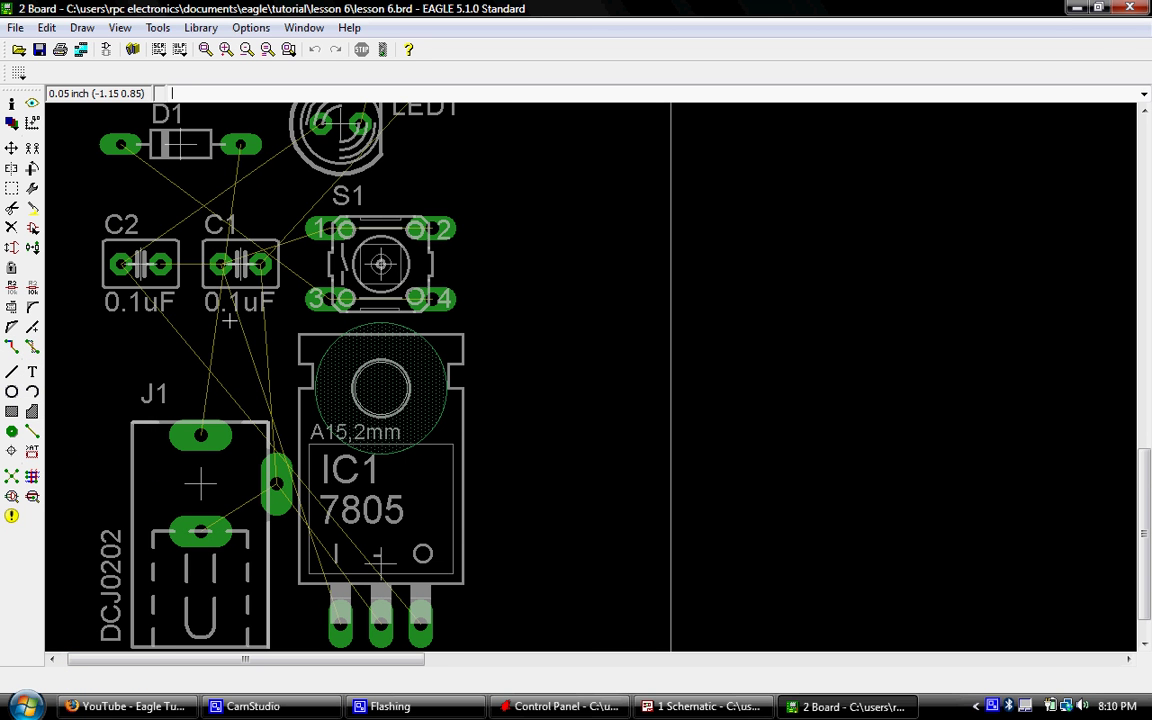
{"action": "scroll", "coordinate": [499, 442], "scroll_direction": "down", "scroll_amount": 1}
{"action": "scroll", "coordinate": [499, 442], "scroll_direction": "down", "scroll_amount": 2}
{"action": "scroll", "coordinate": [263, 371], "scroll_direction": "up", "scroll_amount": 1}
{"action": "scroll", "coordinate": [337, 262], "scroll_direction": "up", "scroll_amount": 1}
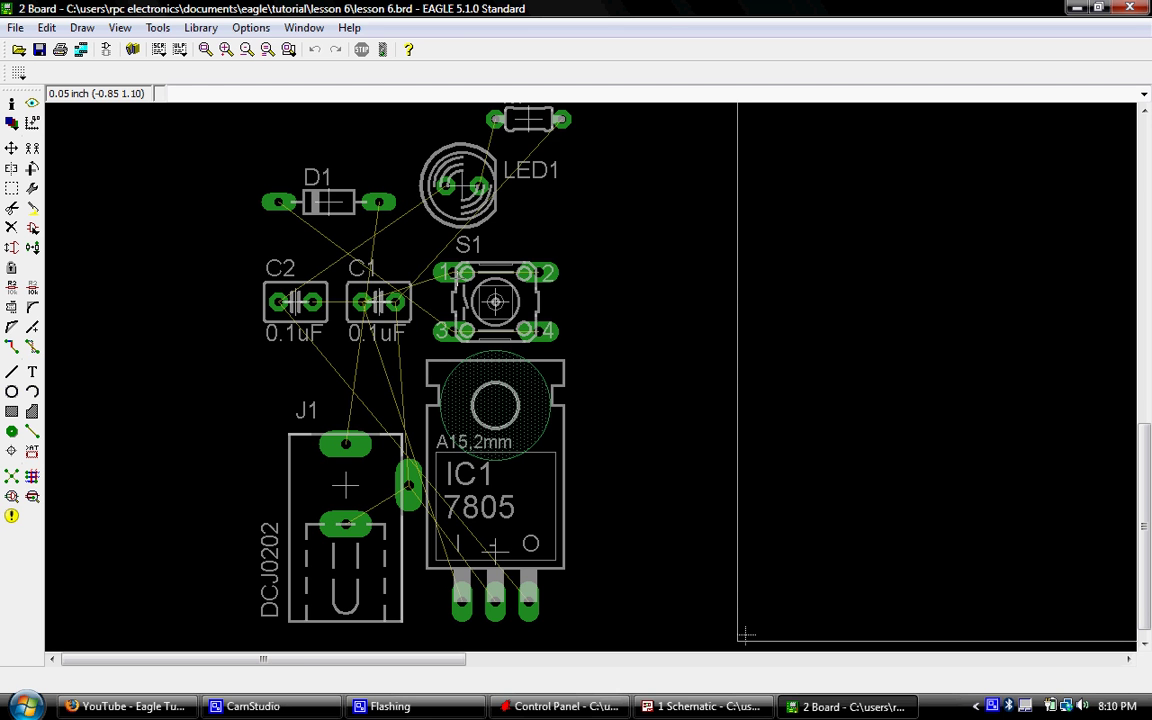
{"action": "scroll", "coordinate": [268, 360], "scroll_direction": "down", "scroll_amount": 2}
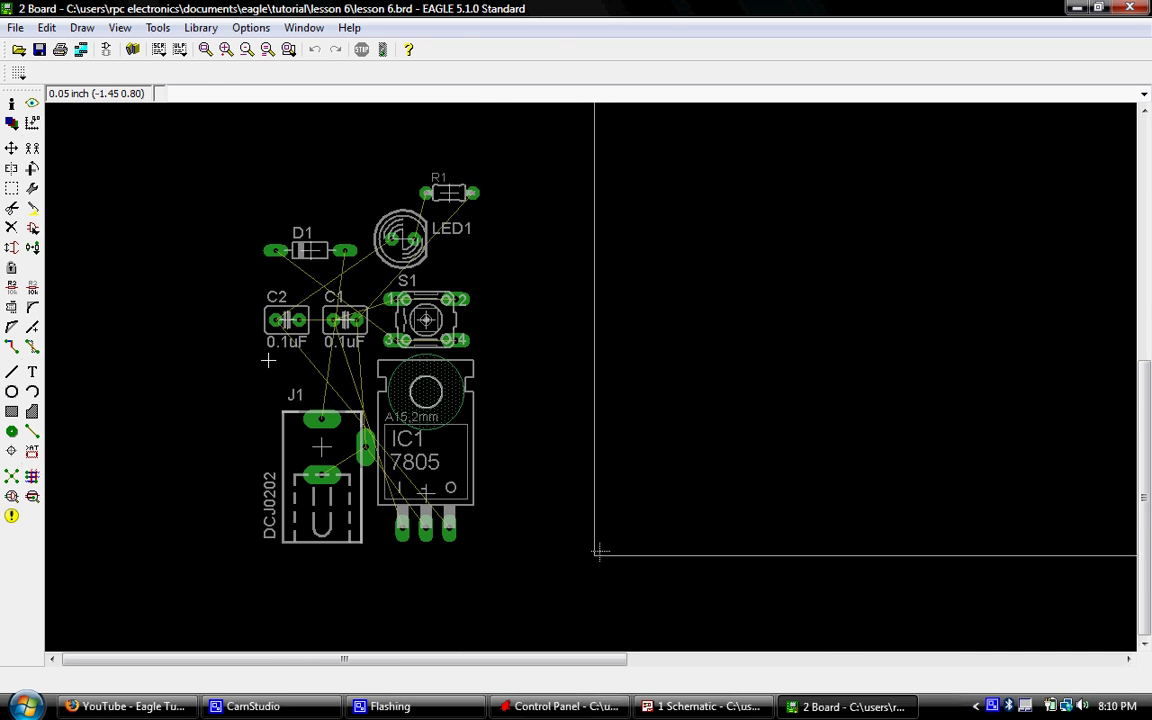
{"action": "scroll", "coordinate": [268, 360], "scroll_direction": "down", "scroll_amount": 4}
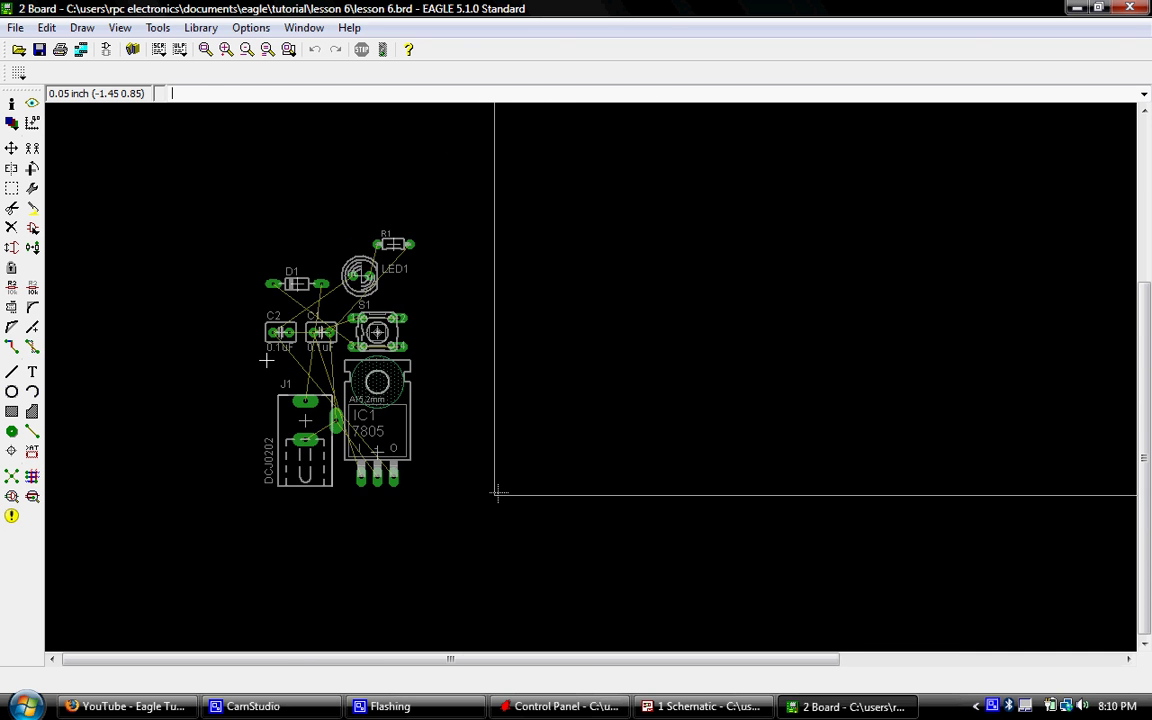
{"action": "left_click", "coordinate": [208, 49]}
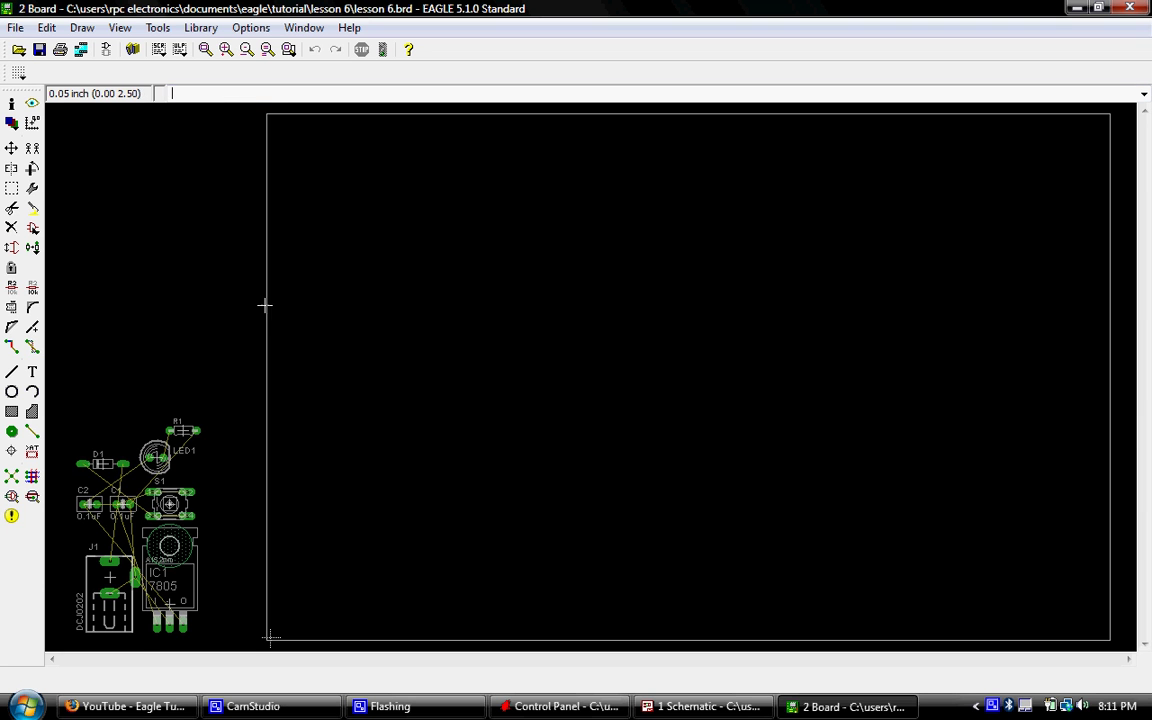
{"action": "scroll", "coordinate": [262, 321], "scroll_direction": "up", "scroll_amount": 3}
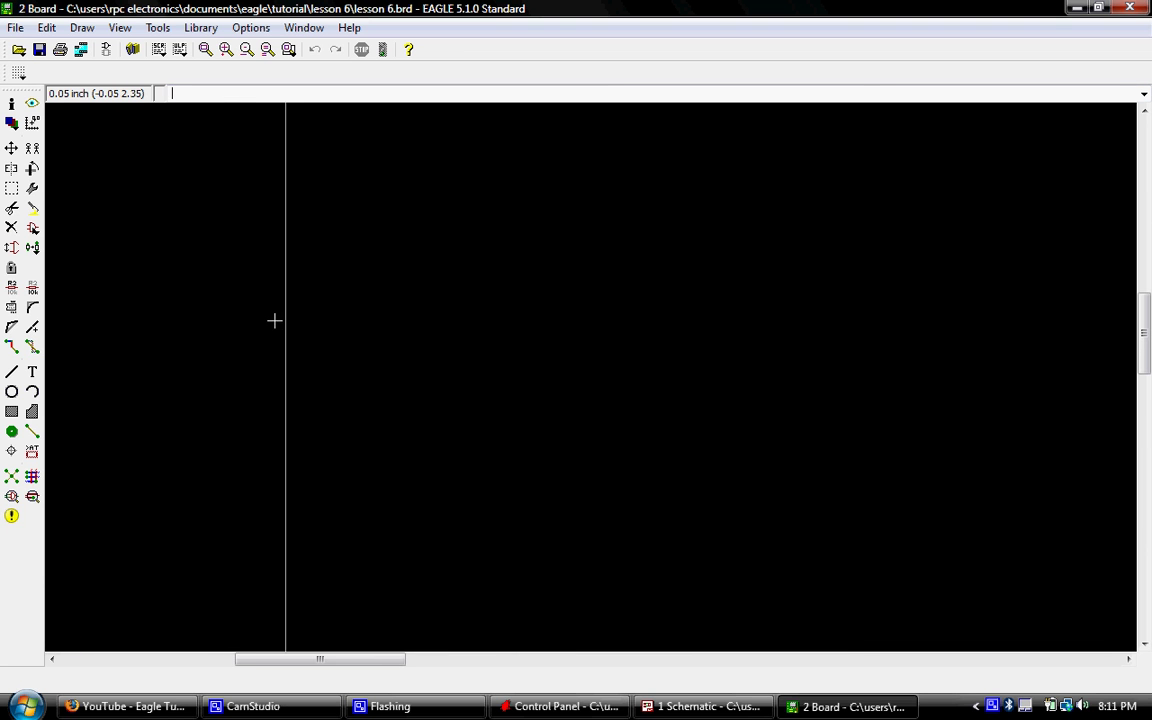
{"action": "scroll", "coordinate": [349, 314], "scroll_direction": "up", "scroll_amount": 4}
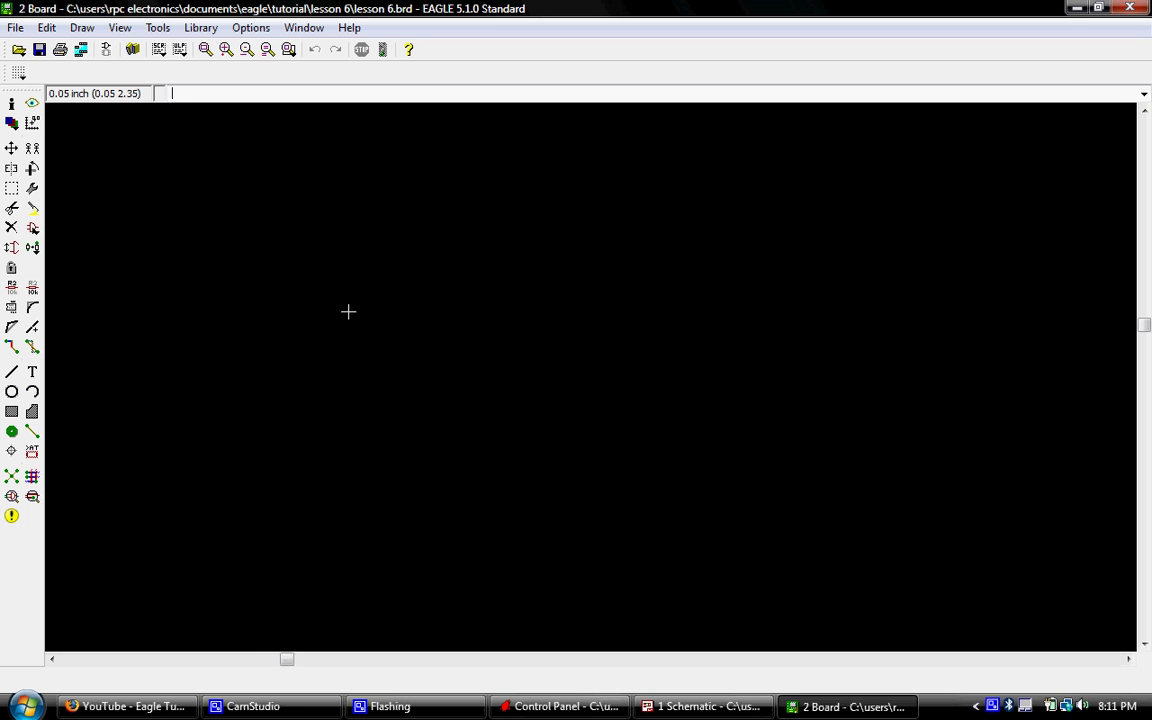
{"action": "scroll", "coordinate": [345, 308], "scroll_direction": "down", "scroll_amount": 5}
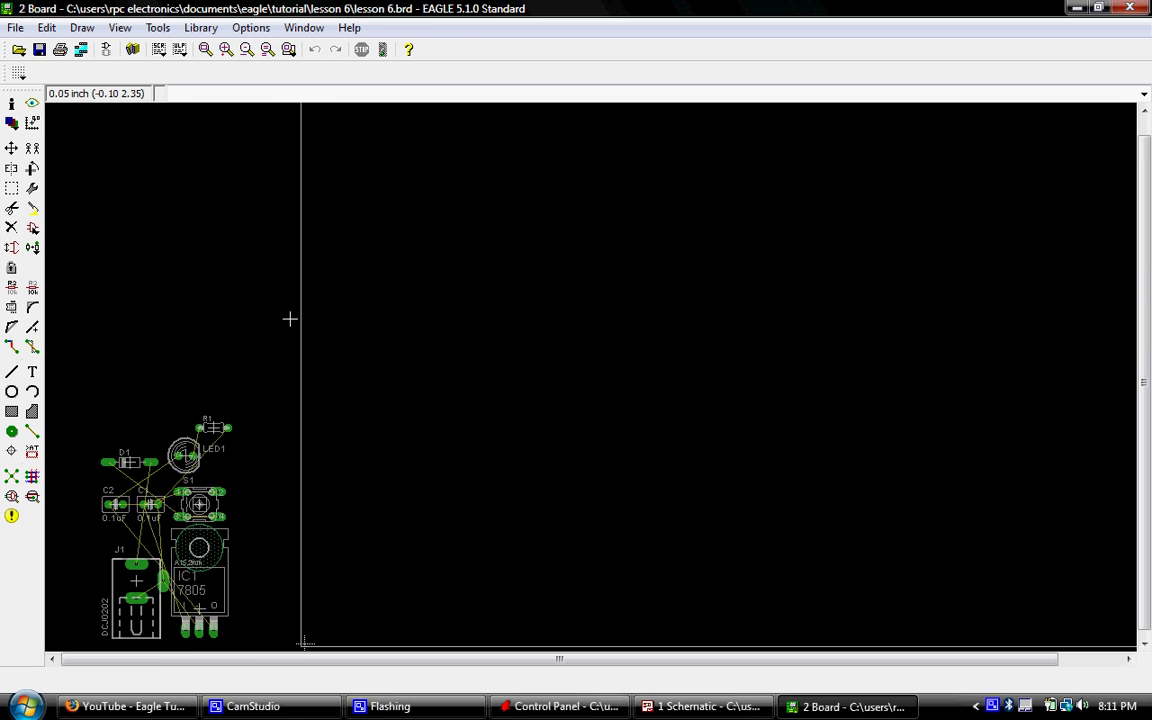
{"action": "scroll", "coordinate": [285, 321], "scroll_direction": "down", "scroll_amount": 2}
{"action": "scroll", "coordinate": [255, 286], "scroll_direction": "up", "scroll_amount": 1}
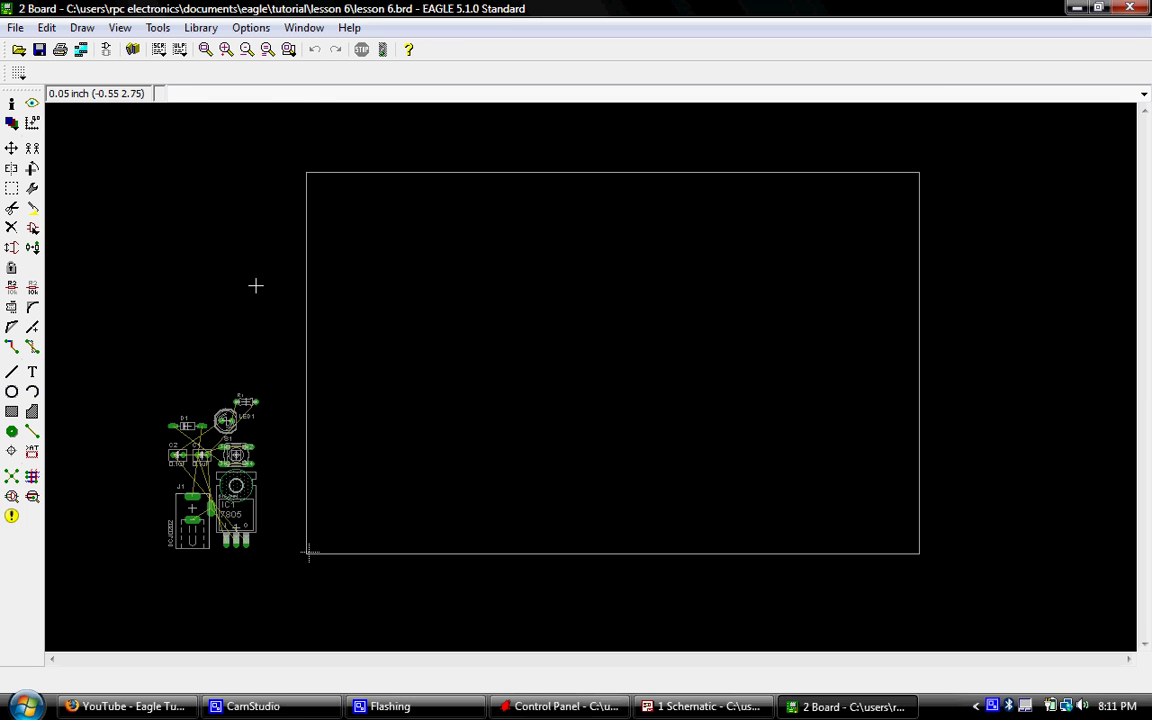
Switch the board grid units to mm and turn the grid display on.
{"action": "left_click", "coordinate": [19, 74]}
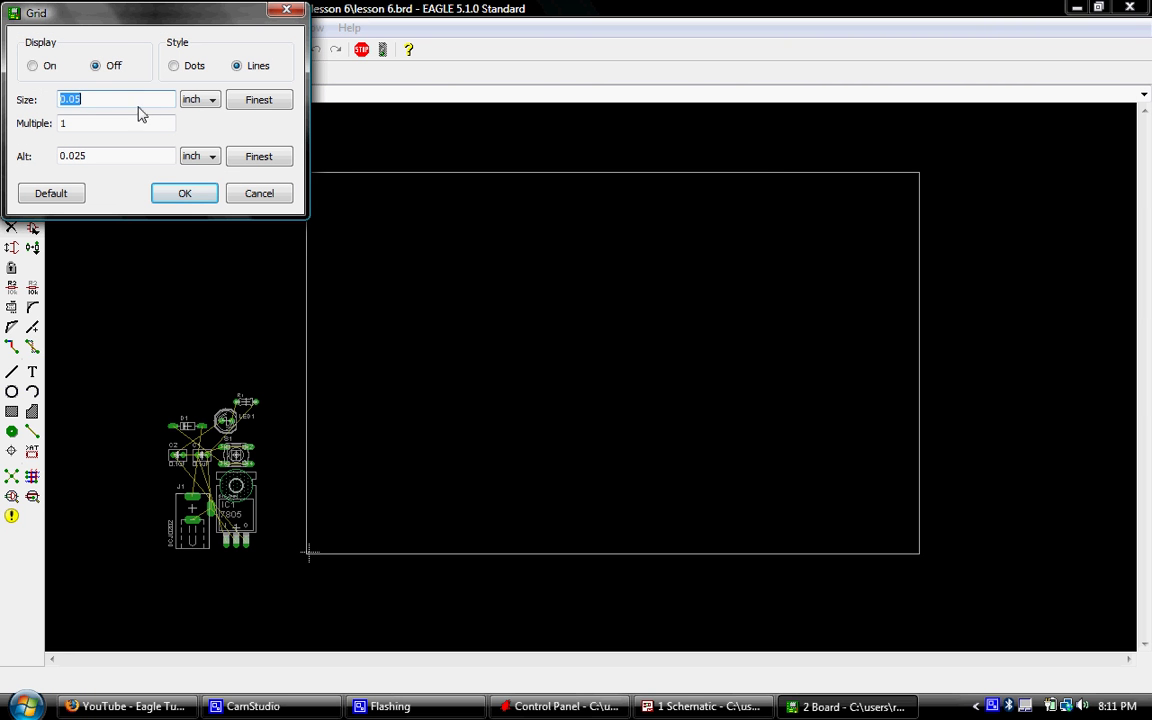
{"action": "left_click", "coordinate": [200, 101]}
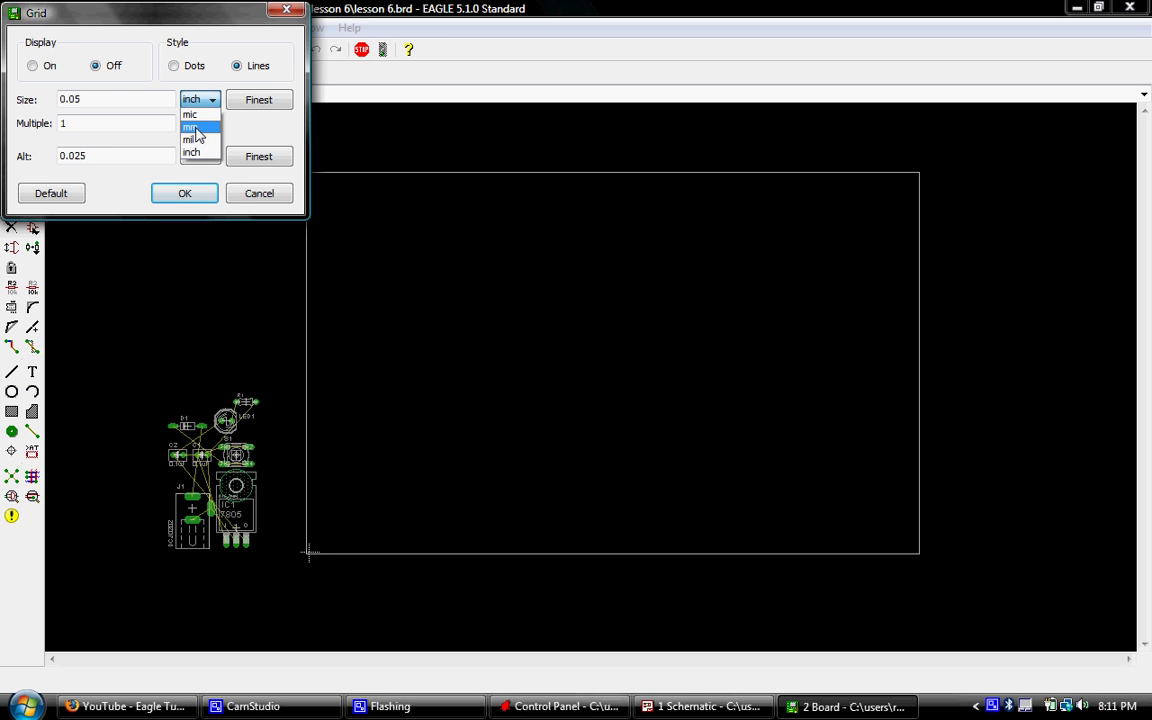
{"action": "left_click", "coordinate": [191, 127]}
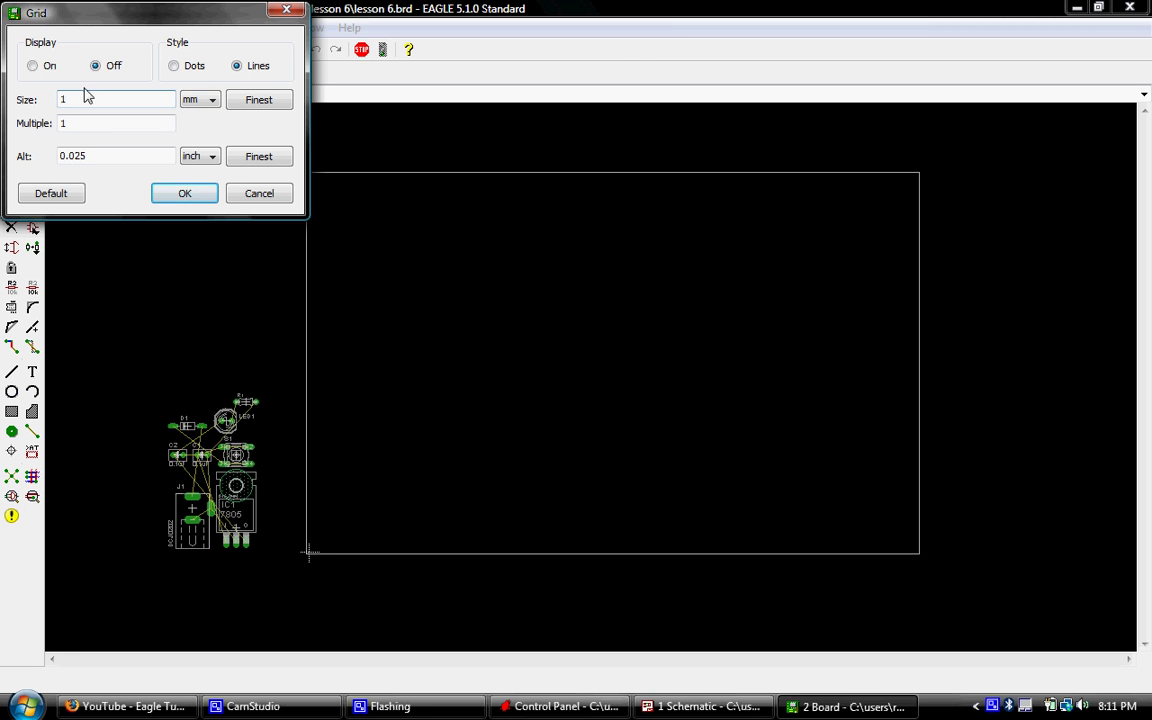
{"action": "left_click", "coordinate": [36, 66]}
{"action": "left_click", "coordinate": [183, 194]}
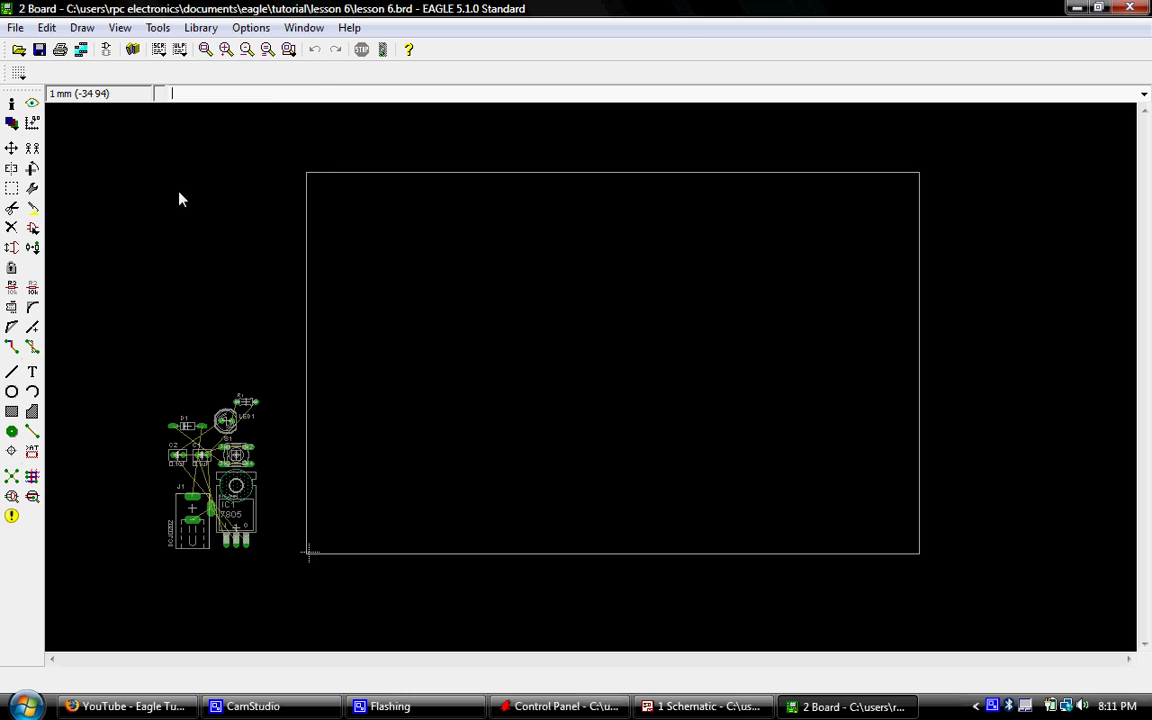
{"action": "scroll", "coordinate": [311, 452], "scroll_direction": "up", "scroll_amount": 2}
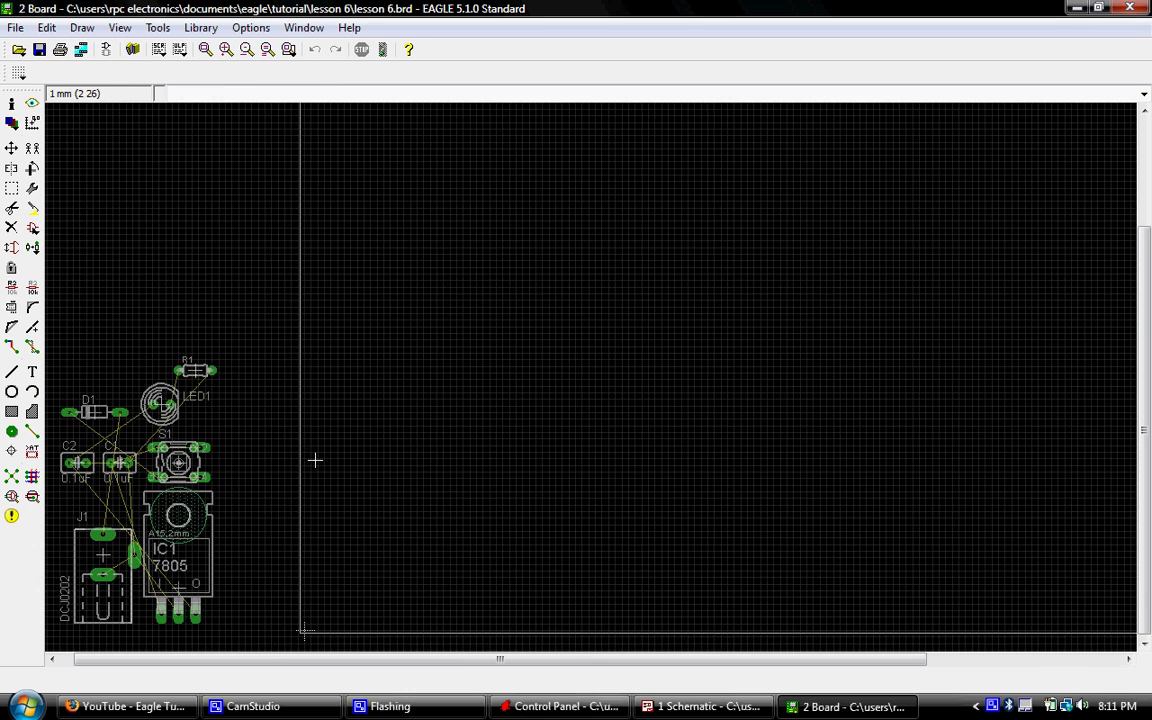
{"action": "scroll", "coordinate": [303, 505], "scroll_direction": "up", "scroll_amount": 3}
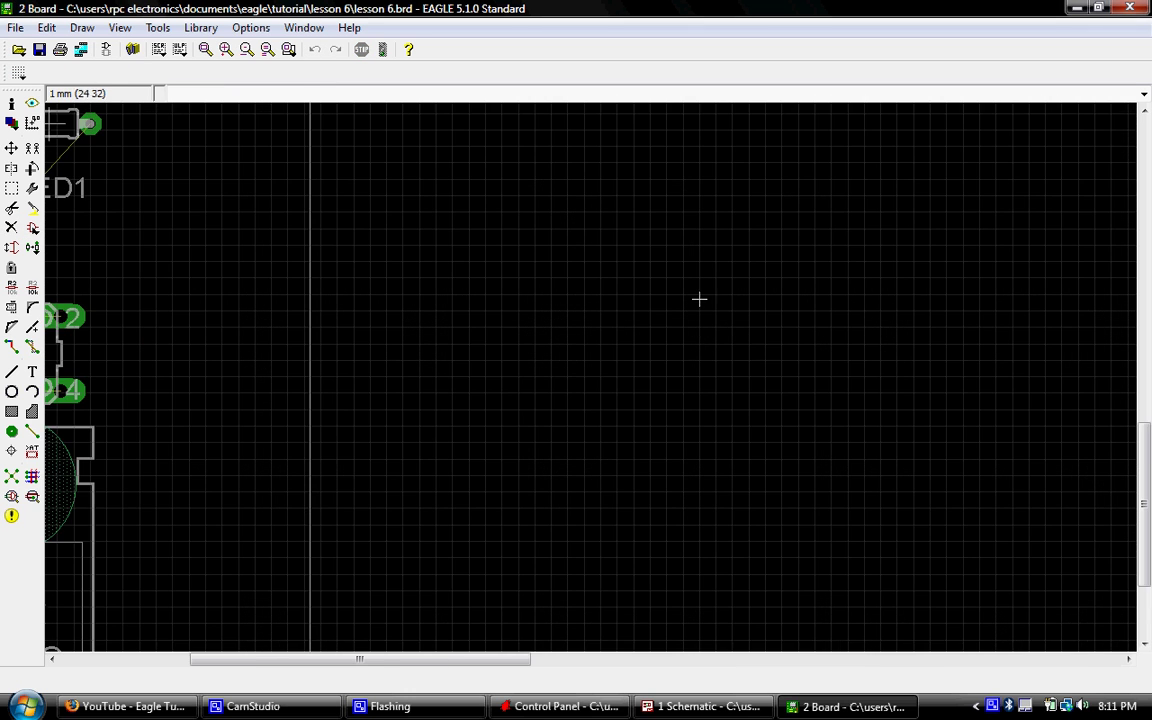
{"action": "scroll", "coordinate": [414, 221], "scroll_direction": "down", "scroll_amount": 5}
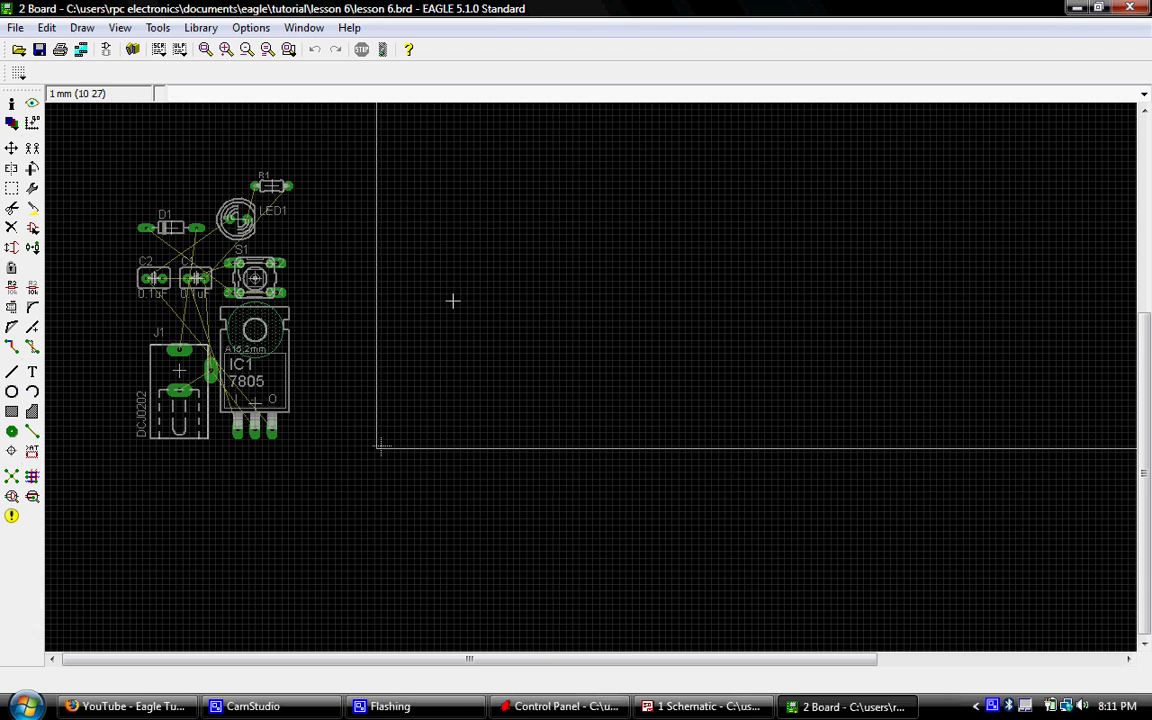
{"action": "scroll", "coordinate": [372, 480], "scroll_direction": "down", "scroll_amount": 4}
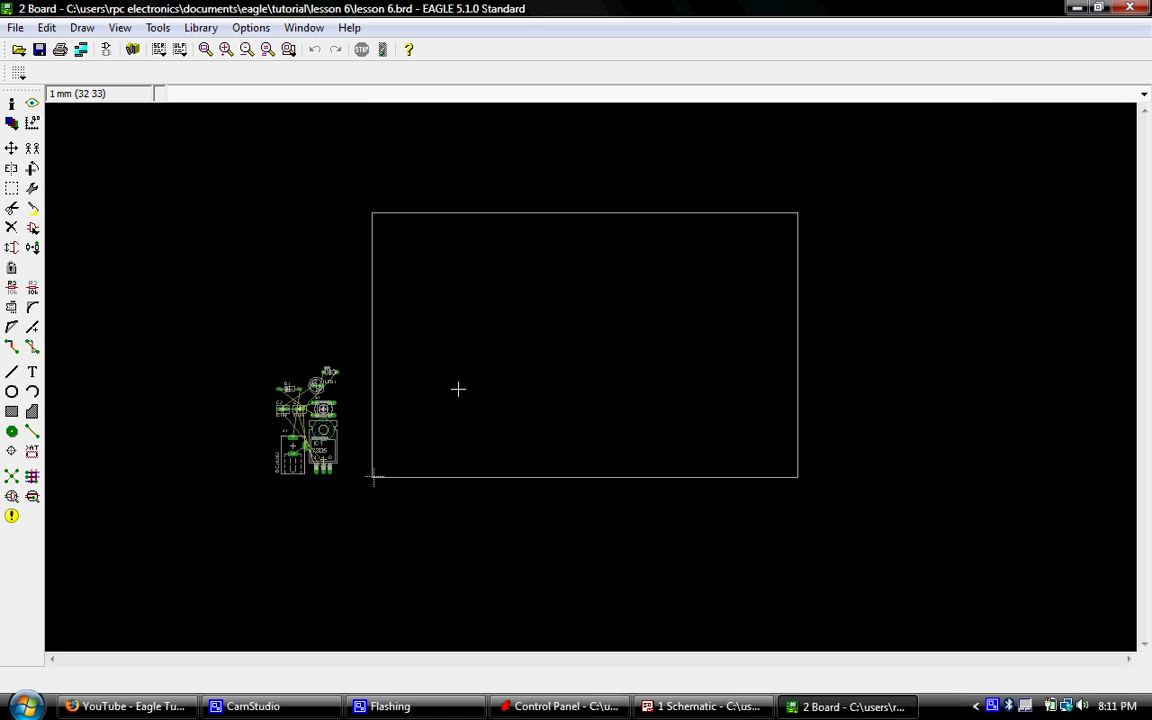
{"action": "scroll", "coordinate": [379, 443], "scroll_direction": "up", "scroll_amount": 3}
{"action": "scroll", "coordinate": [357, 558], "scroll_direction": "up", "scroll_amount": 2}
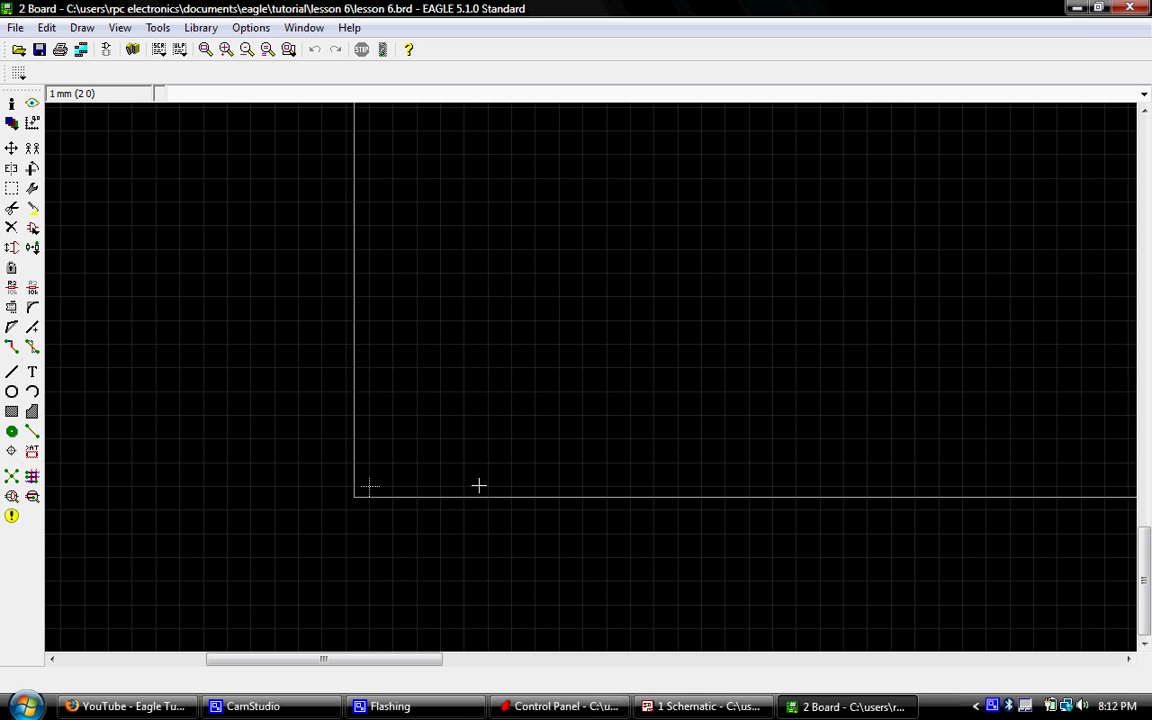
{"action": "scroll", "coordinate": [627, 460], "scroll_direction": "down", "scroll_amount": 2}
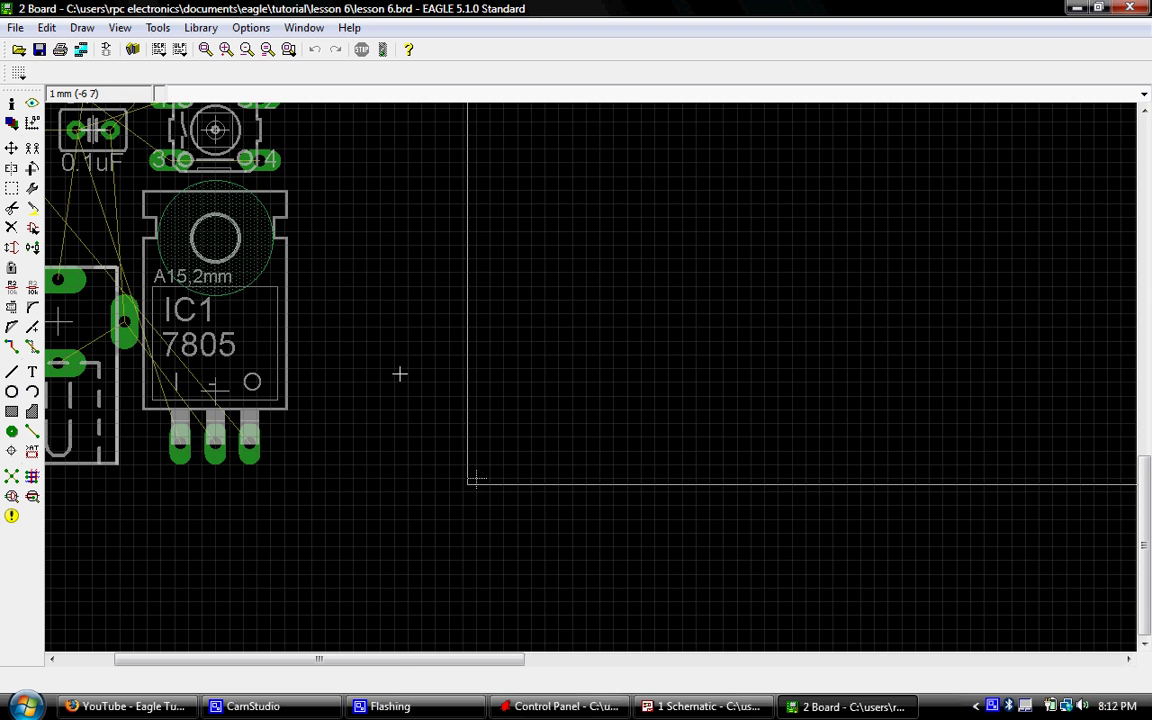
{"action": "scroll", "coordinate": [400, 372], "scroll_direction": "down", "scroll_amount": 2}
{"action": "scroll", "coordinate": [191, 349], "scroll_direction": "up", "scroll_amount": 5}
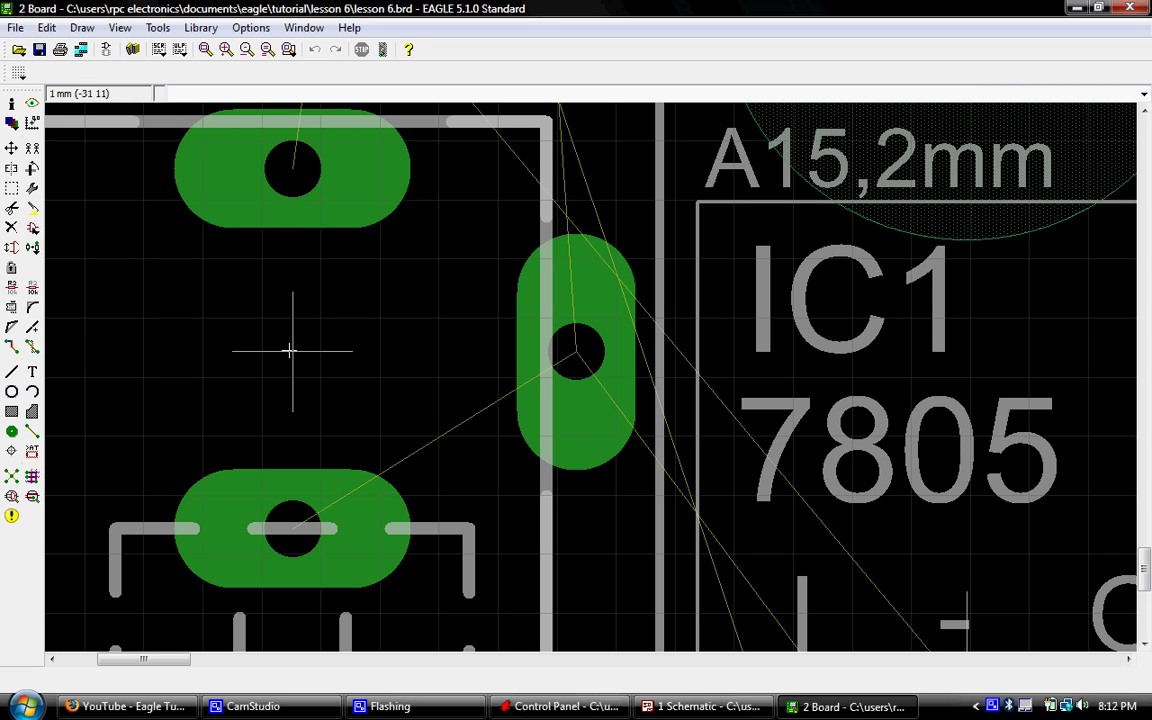
{"action": "left_click", "coordinate": [12, 148]}
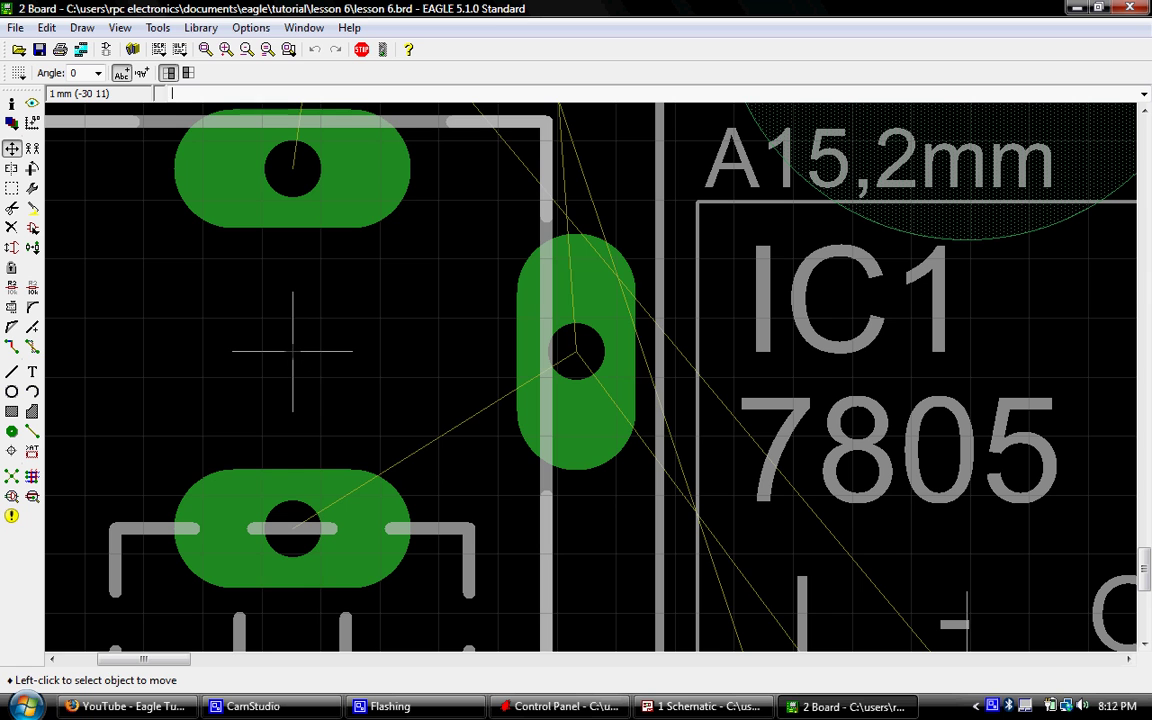
{"action": "left_click", "coordinate": [292, 350]}
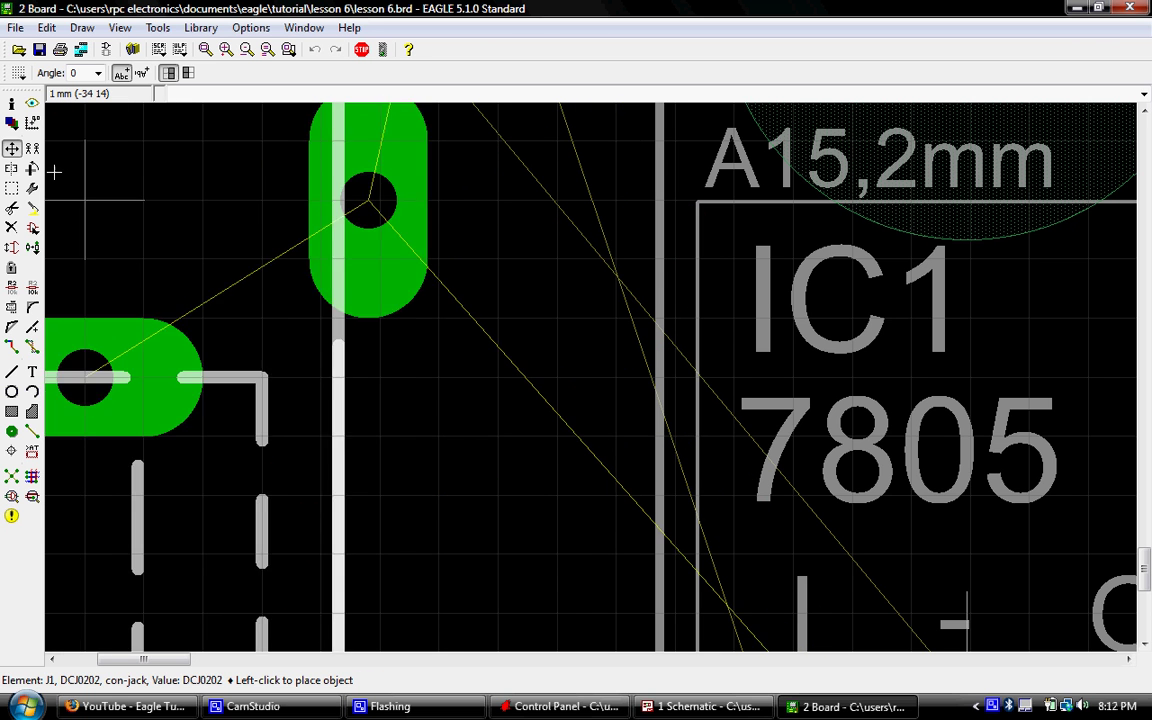
{"action": "left_click", "coordinate": [12, 148]}
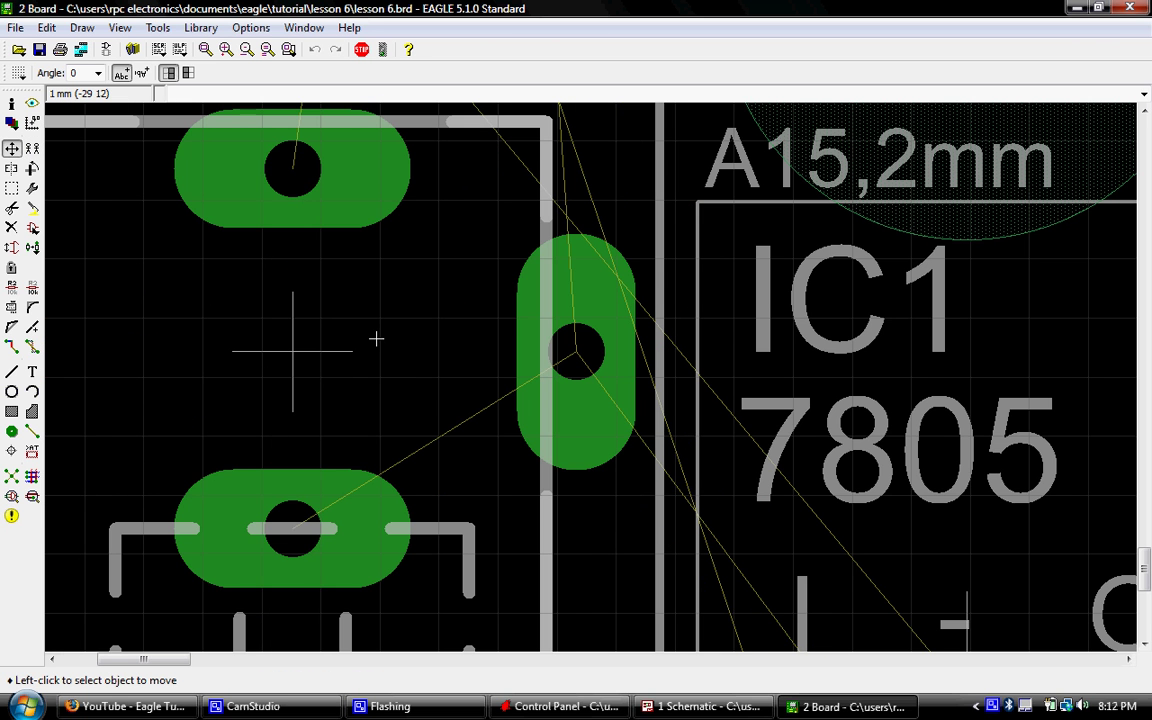
{"action": "scroll", "coordinate": [375, 337], "scroll_direction": "down", "scroll_amount": 10}
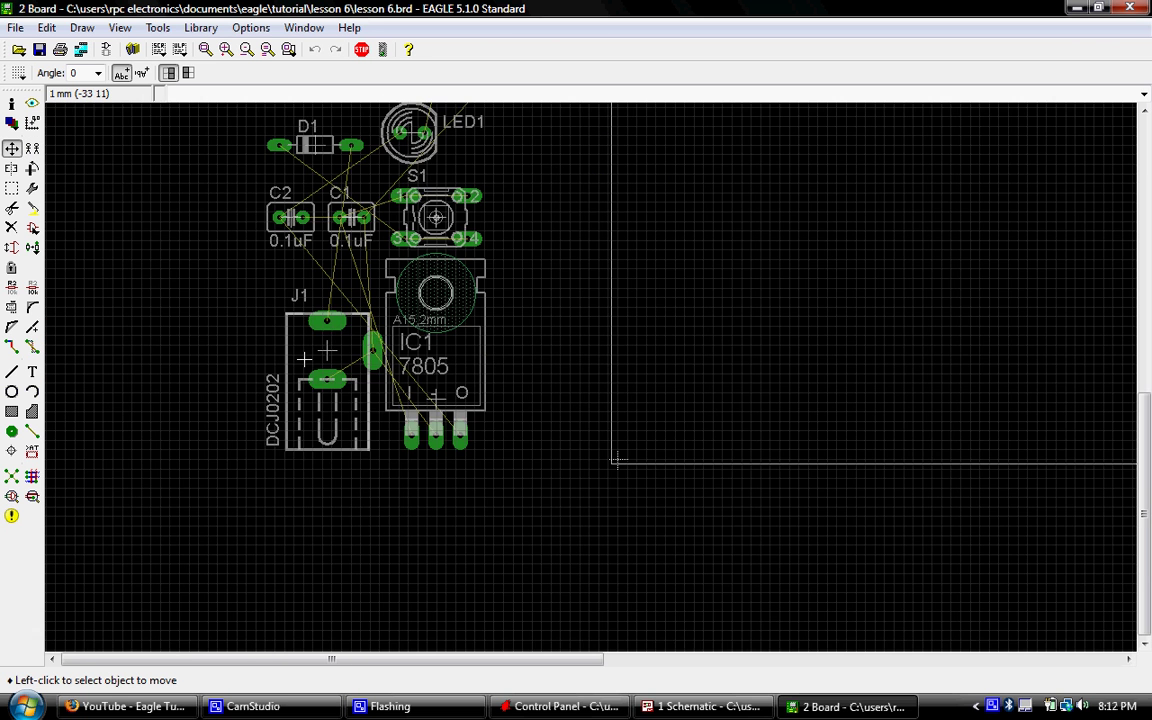
{"action": "scroll", "coordinate": [484, 418], "scroll_direction": "down", "scroll_amount": 5}
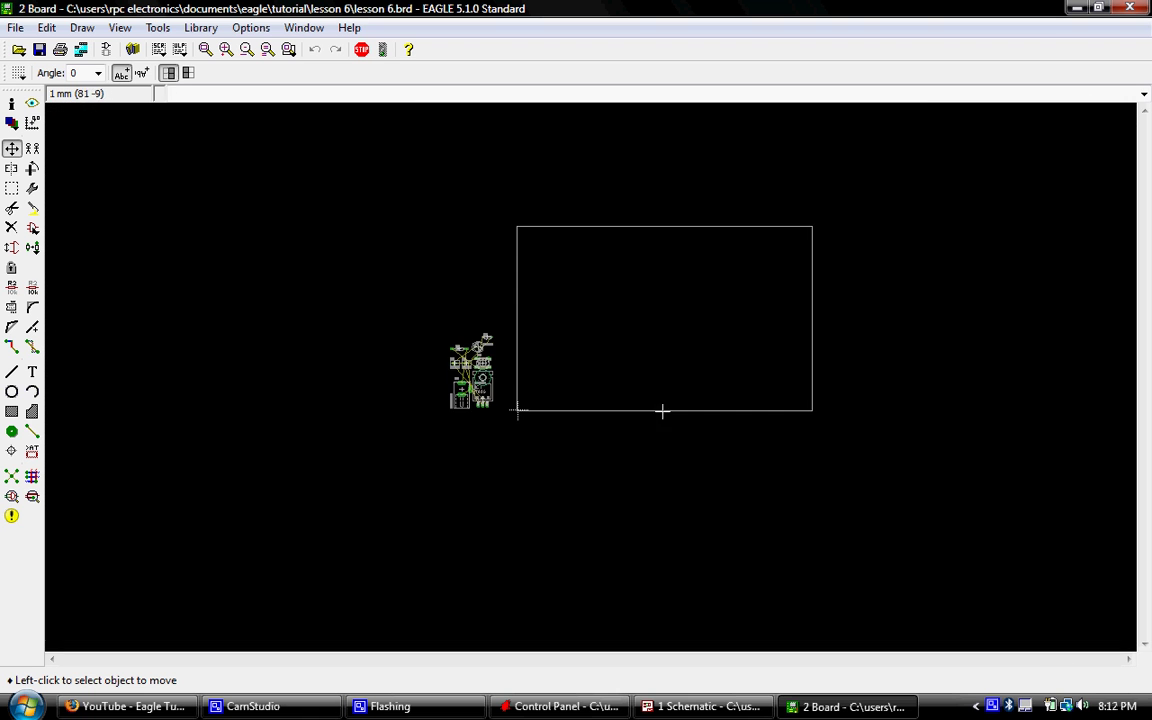
{"action": "scroll", "coordinate": [663, 411], "scroll_direction": "up", "scroll_amount": 1}
{"action": "scroll", "coordinate": [608, 326], "scroll_direction": "up", "scroll_amount": 1}
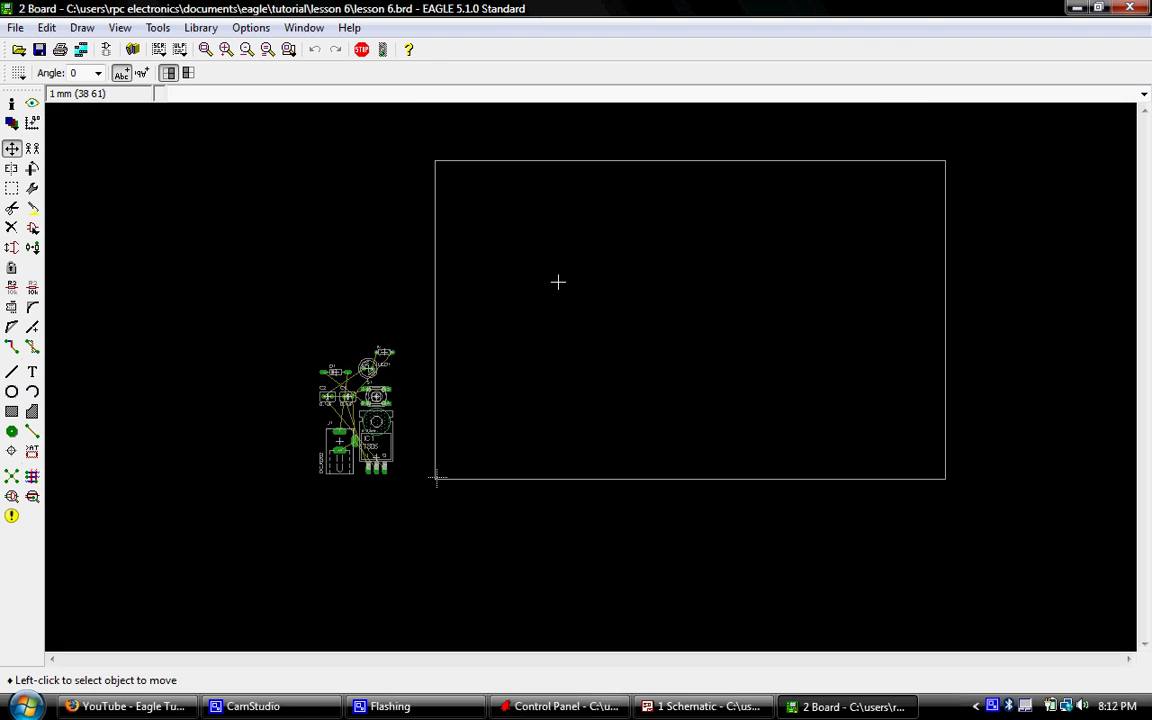
{"action": "scroll", "coordinate": [437, 473], "scroll_direction": "up", "scroll_amount": 8}
{"action": "scroll", "coordinate": [448, 460], "scroll_direction": "up", "scroll_amount": 2}
Snap the outline's bottom-left corner onto the 0,0 origin.
{"action": "left_click", "coordinate": [440, 459]}
{"action": "left_click", "coordinate": [476, 431]}
{"action": "scroll", "coordinate": [460, 486], "scroll_direction": "down", "scroll_amount": 3}
{"action": "scroll", "coordinate": [463, 536], "scroll_direction": "down", "scroll_amount": 4}
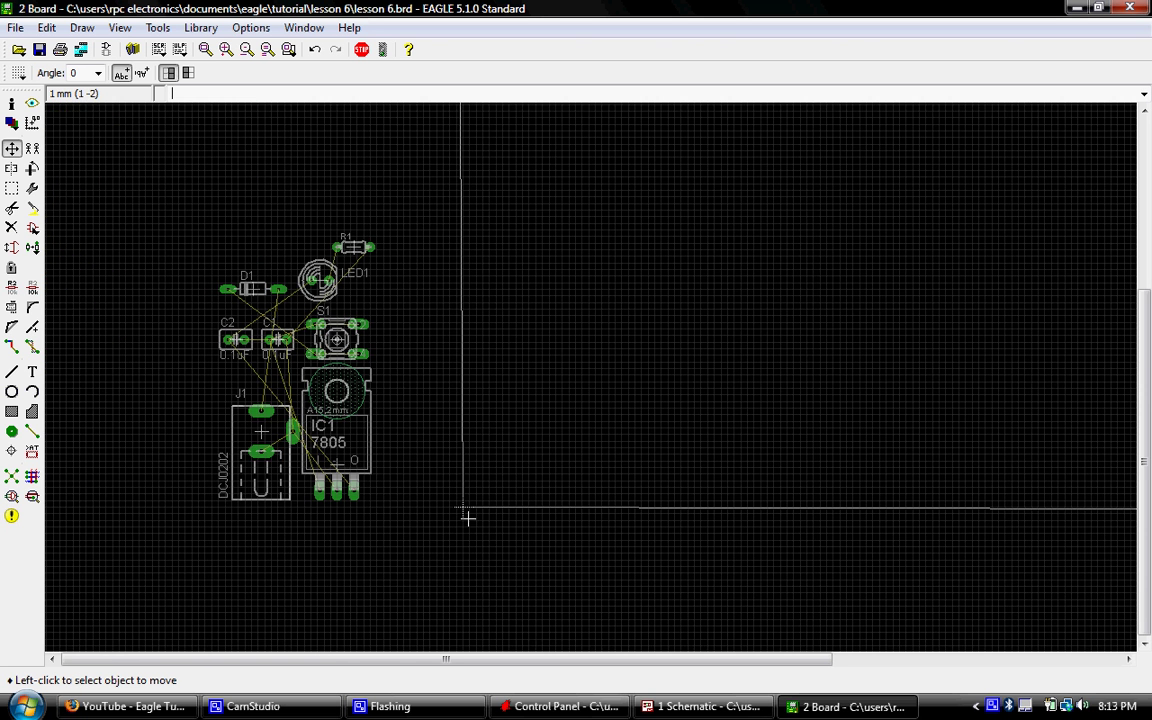
{"action": "scroll", "coordinate": [463, 248], "scroll_direction": "up", "scroll_amount": 5}
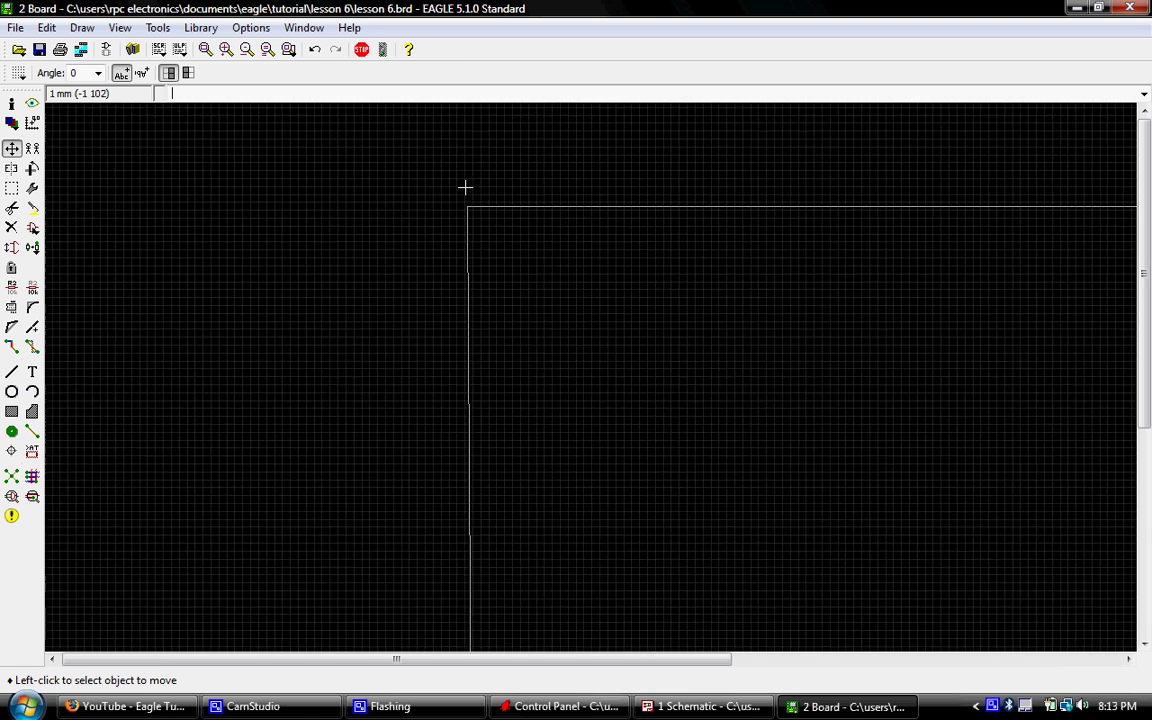
Move the outline's top-left corner to 0, 50 mm.
{"action": "left_click", "coordinate": [472, 197]}
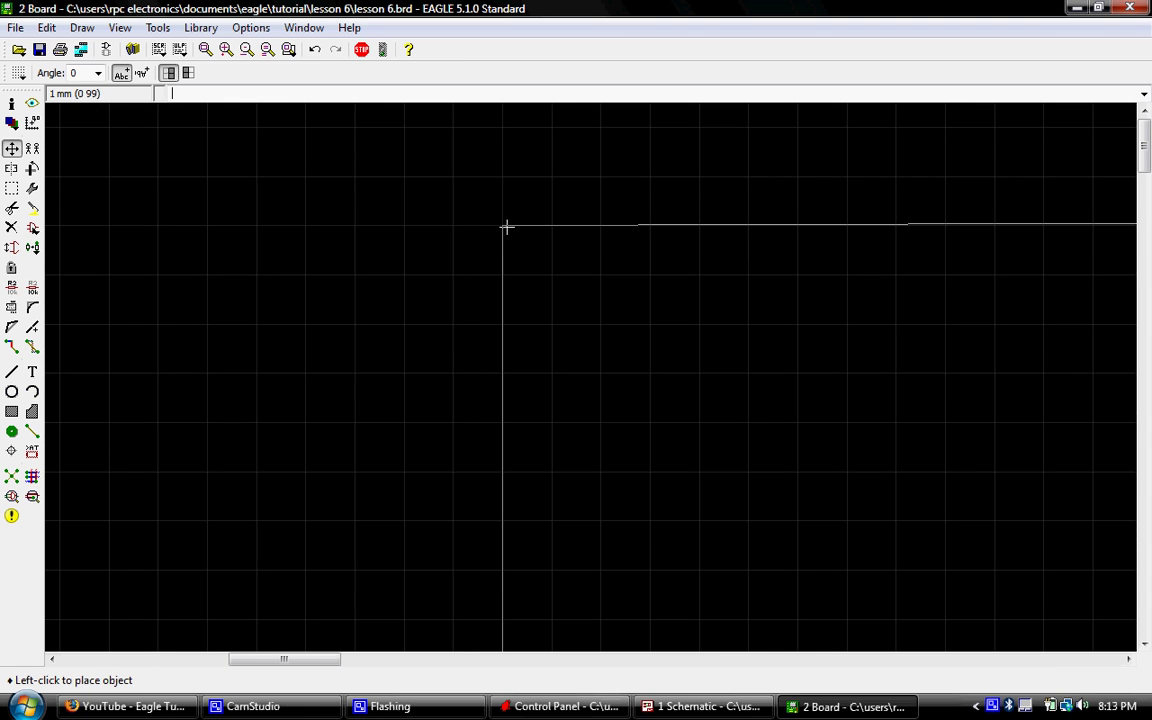
{"action": "scroll", "coordinate": [506, 228], "scroll_direction": "down", "scroll_amount": 4}
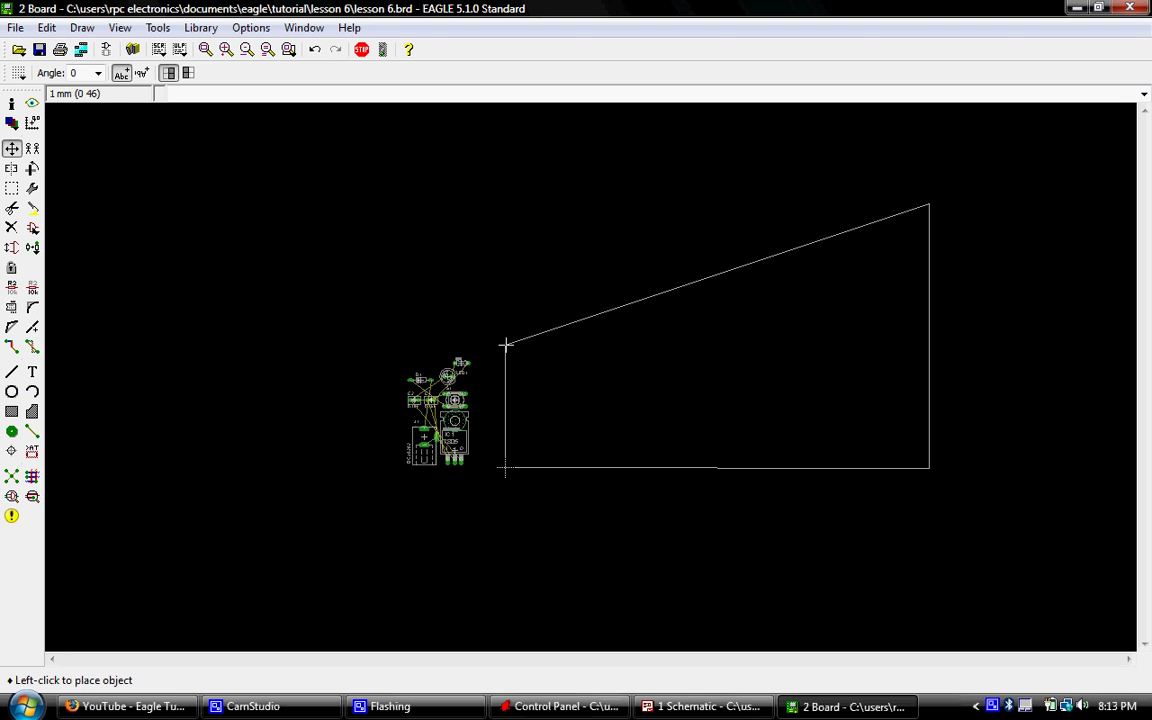
{"action": "scroll", "coordinate": [506, 336], "scroll_direction": "up", "scroll_amount": 5}
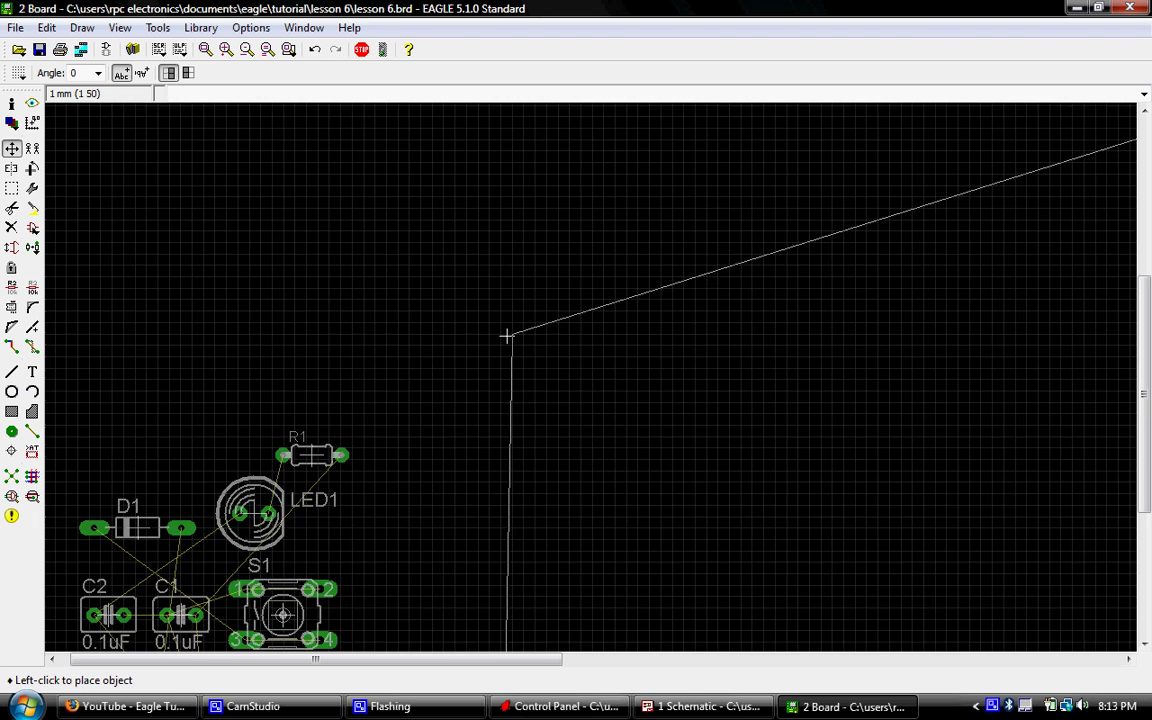
{"action": "left_click", "coordinate": [490, 331]}
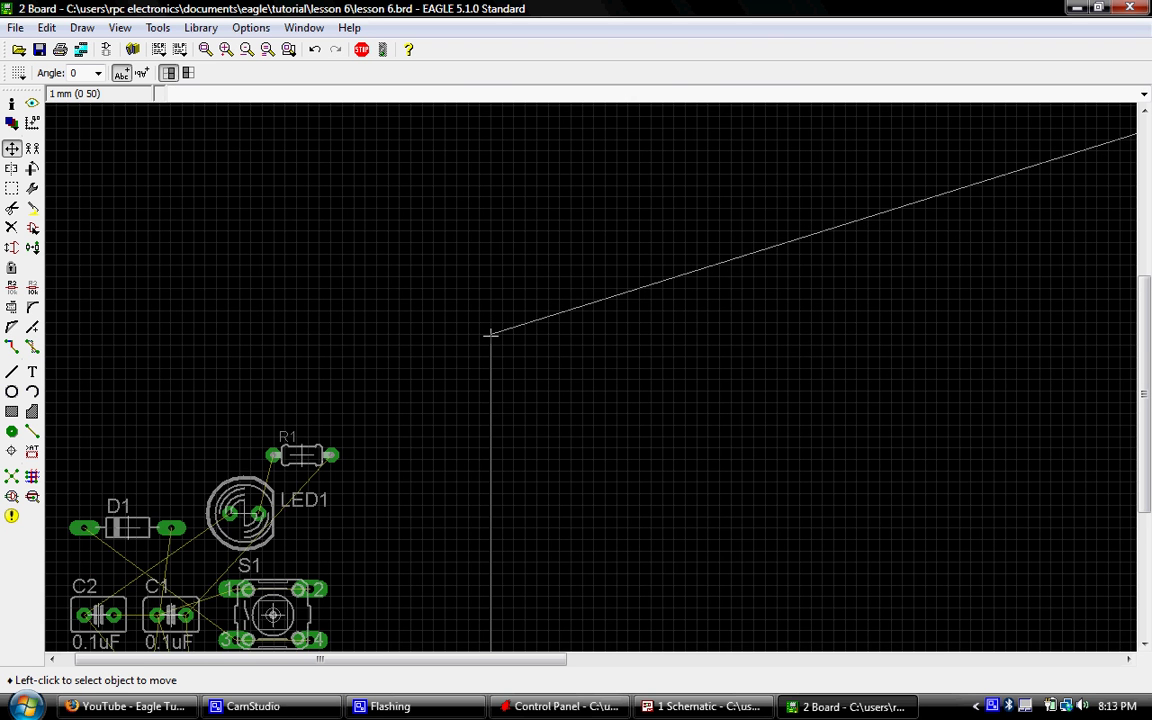
{"action": "scroll", "coordinate": [490, 333], "scroll_direction": "up", "scroll_amount": 1}
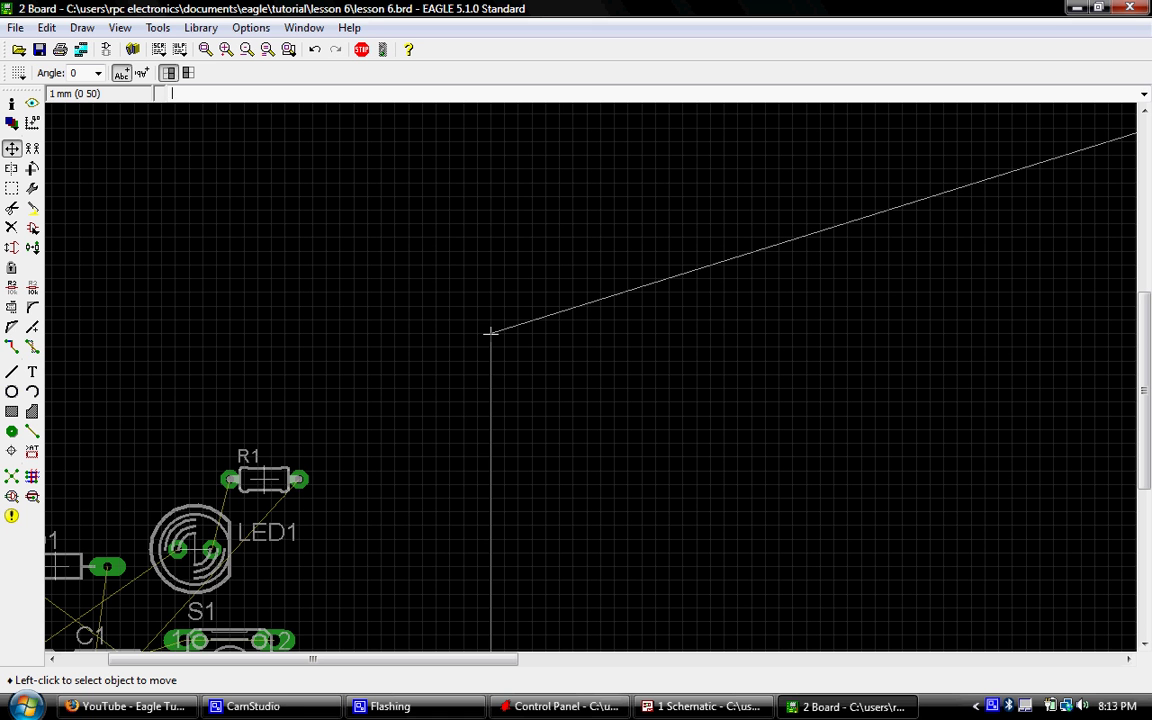
Move the outline's bottom-right corner to 50, 0 mm.
{"action": "scroll", "coordinate": [430, 290], "scroll_direction": "down", "scroll_amount": 3}
{"action": "scroll", "coordinate": [930, 460], "scroll_direction": "up", "scroll_amount": 4}
{"action": "scroll", "coordinate": [959, 489], "scroll_direction": "down", "scroll_amount": 1}
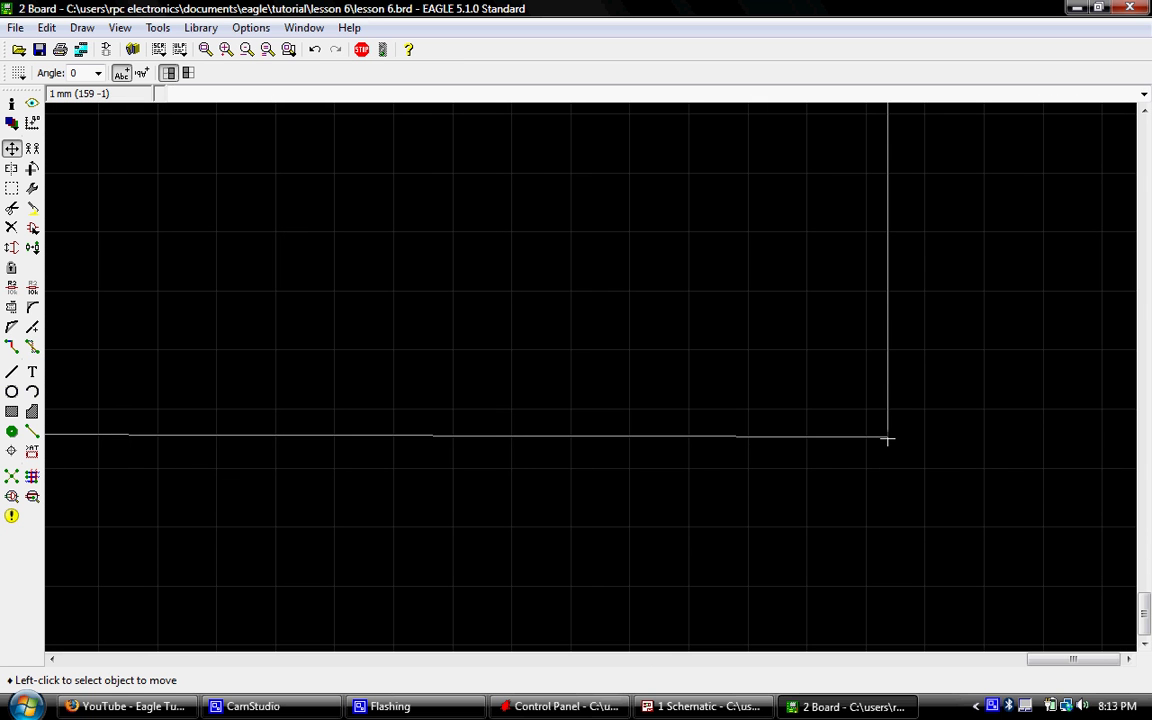
{"action": "left_click", "coordinate": [888, 437]}
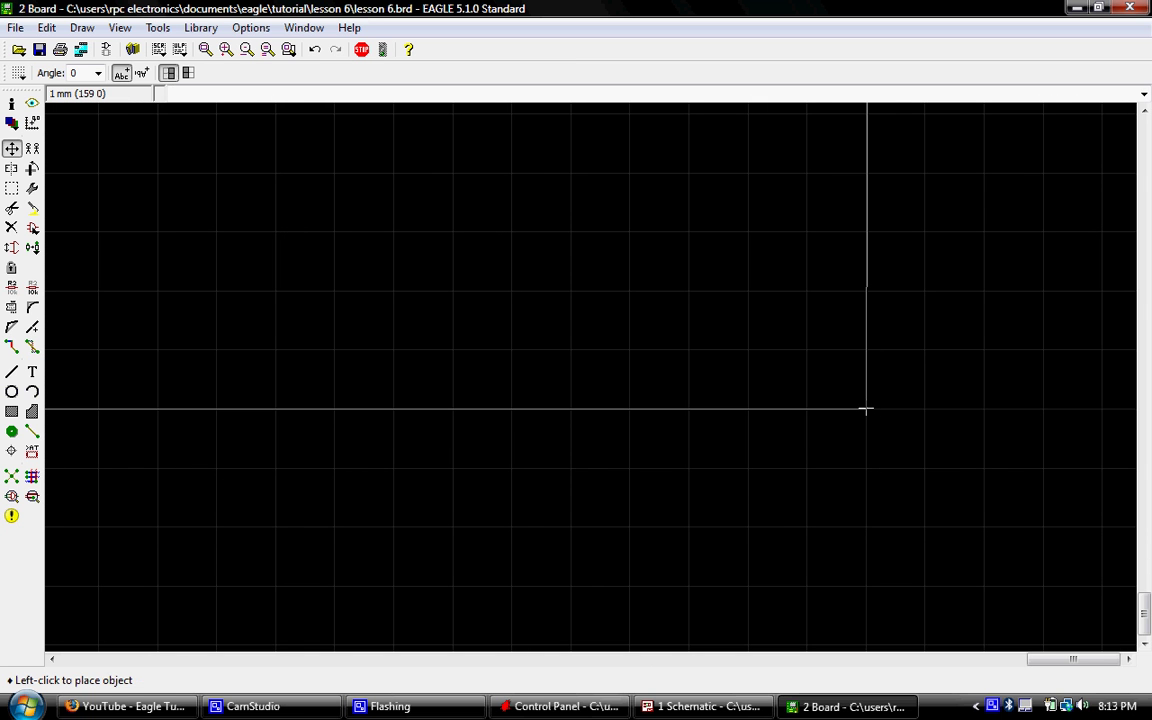
{"action": "scroll", "coordinate": [870, 406], "scroll_direction": "down", "scroll_amount": 4}
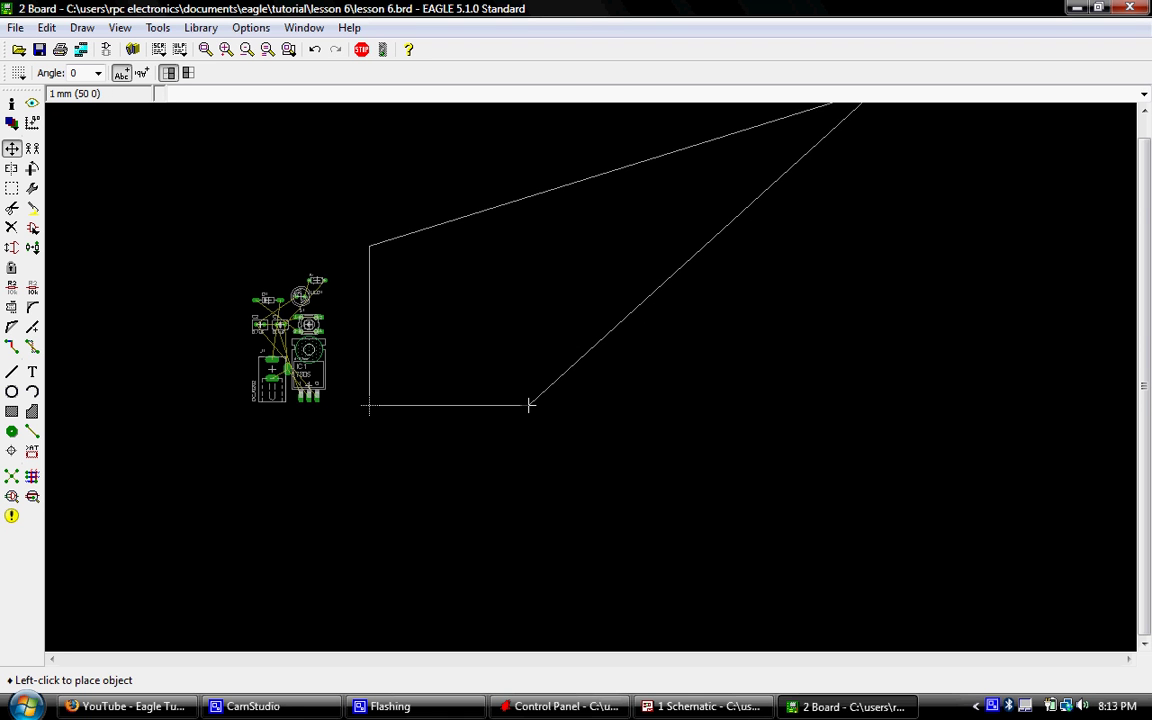
{"action": "scroll", "coordinate": [529, 405], "scroll_direction": "up", "scroll_amount": 3}
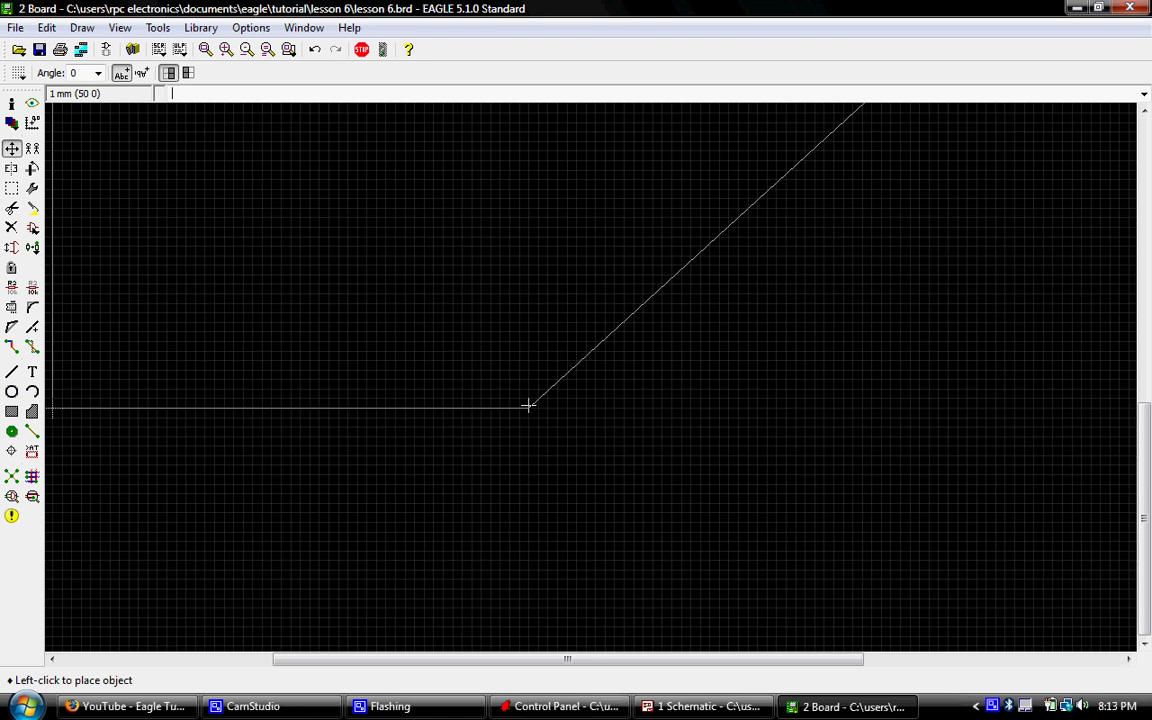
{"action": "scroll", "coordinate": [529, 405], "scroll_direction": "up", "scroll_amount": 3}
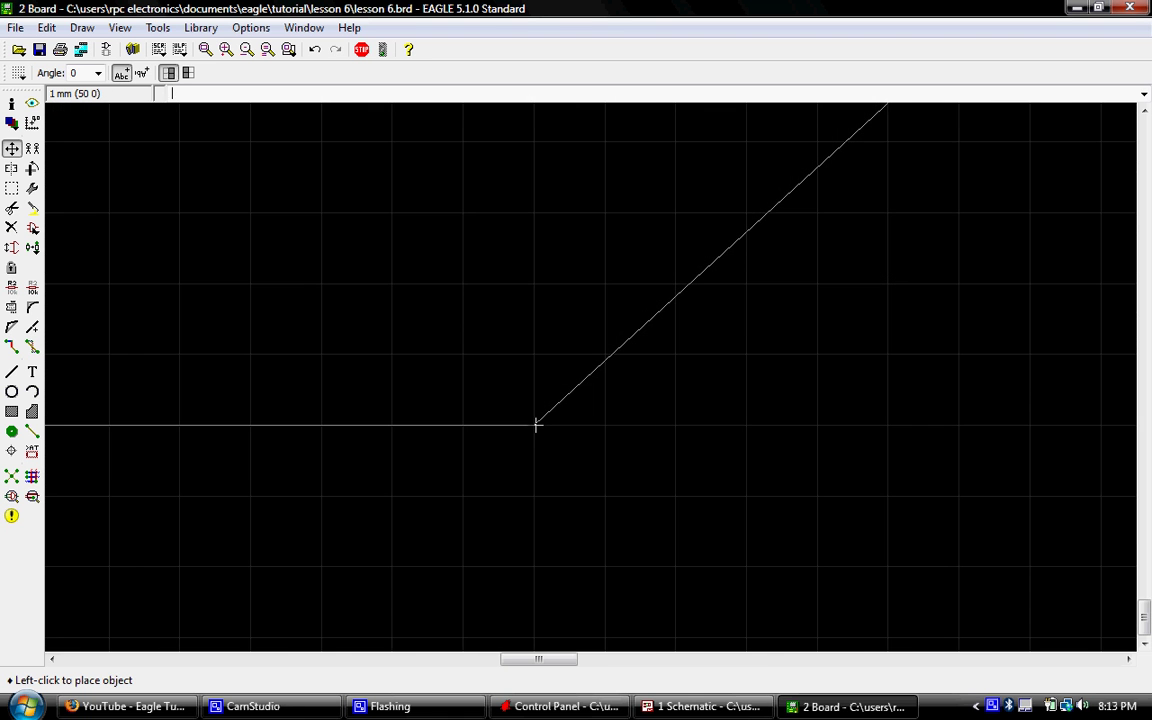
{"action": "left_click", "coordinate": [537, 425]}
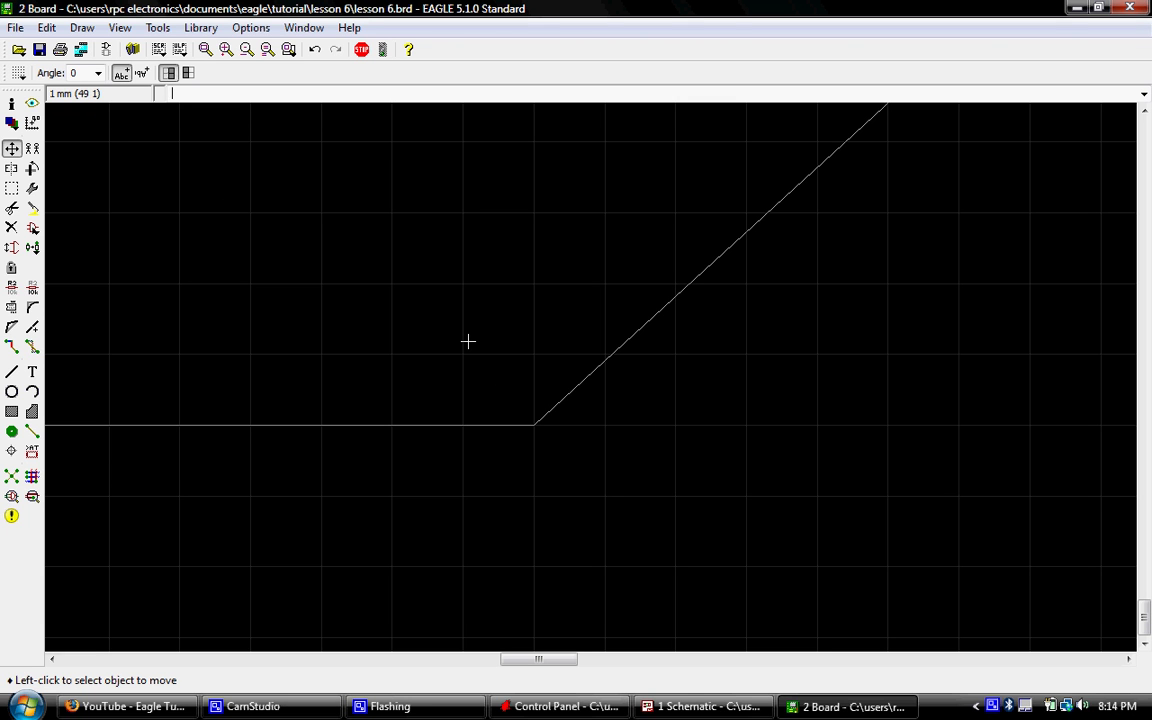
Move the outline's upper-right corner to 50, 50 mm.
{"action": "scroll", "coordinate": [553, 478], "scroll_direction": "down", "scroll_amount": 3}
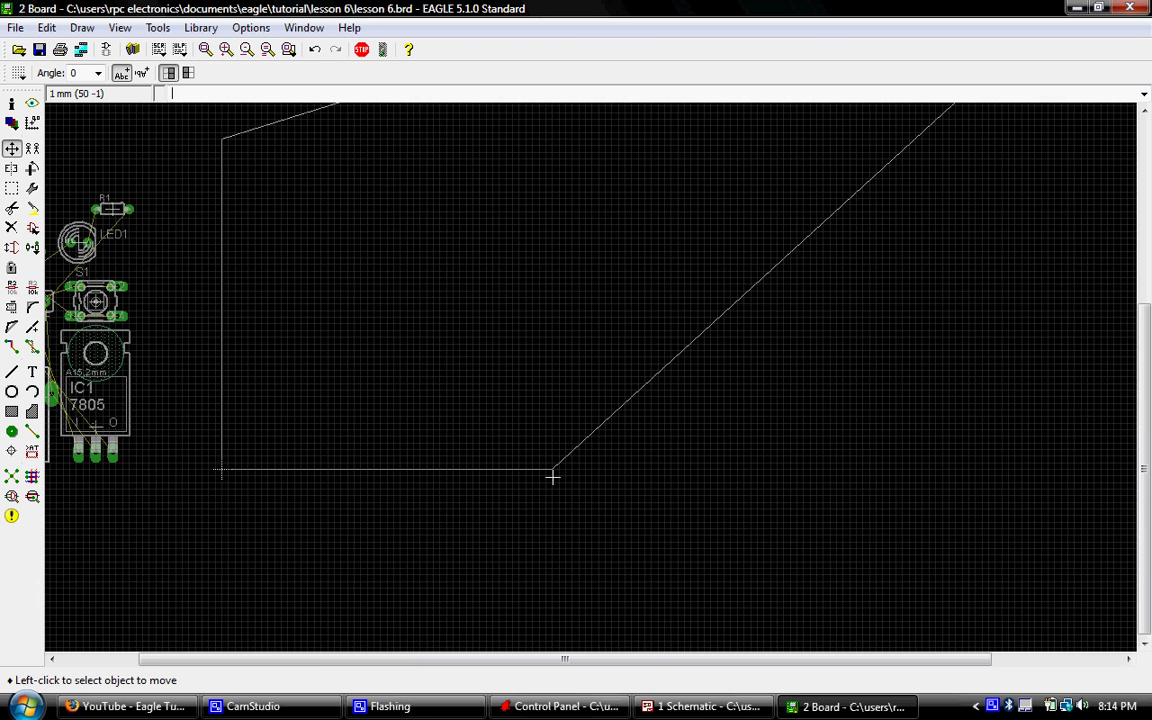
{"action": "scroll", "coordinate": [553, 478], "scroll_direction": "down", "scroll_amount": 3}
{"action": "scroll", "coordinate": [905, 160], "scroll_direction": "up", "scroll_amount": 5}
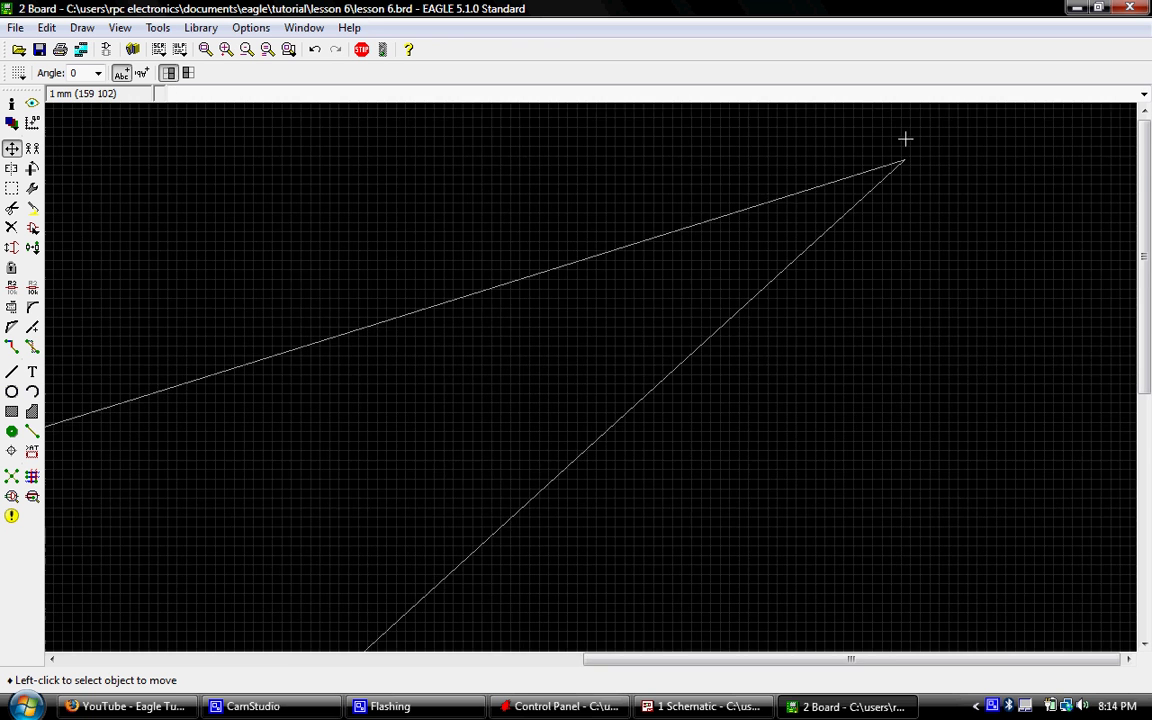
{"action": "left_click", "coordinate": [877, 192]}
{"action": "scroll", "coordinate": [812, 243], "scroll_direction": "down", "scroll_amount": 5}
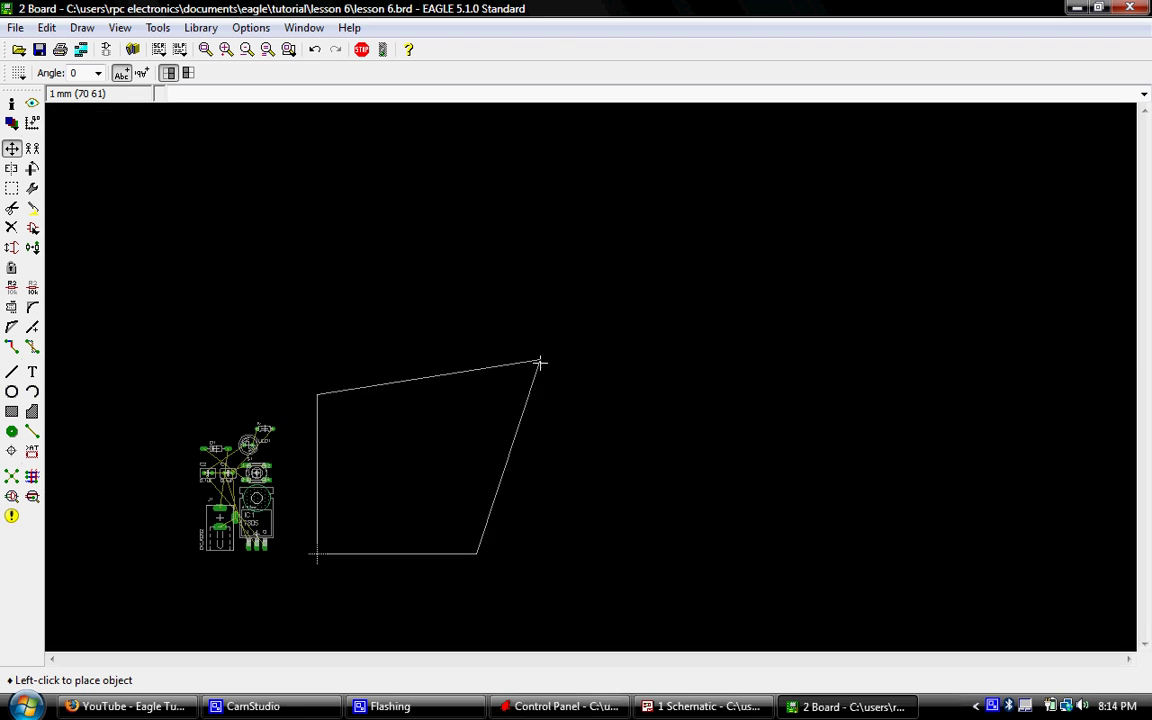
{"action": "scroll", "coordinate": [480, 397], "scroll_direction": "up", "scroll_amount": 5}
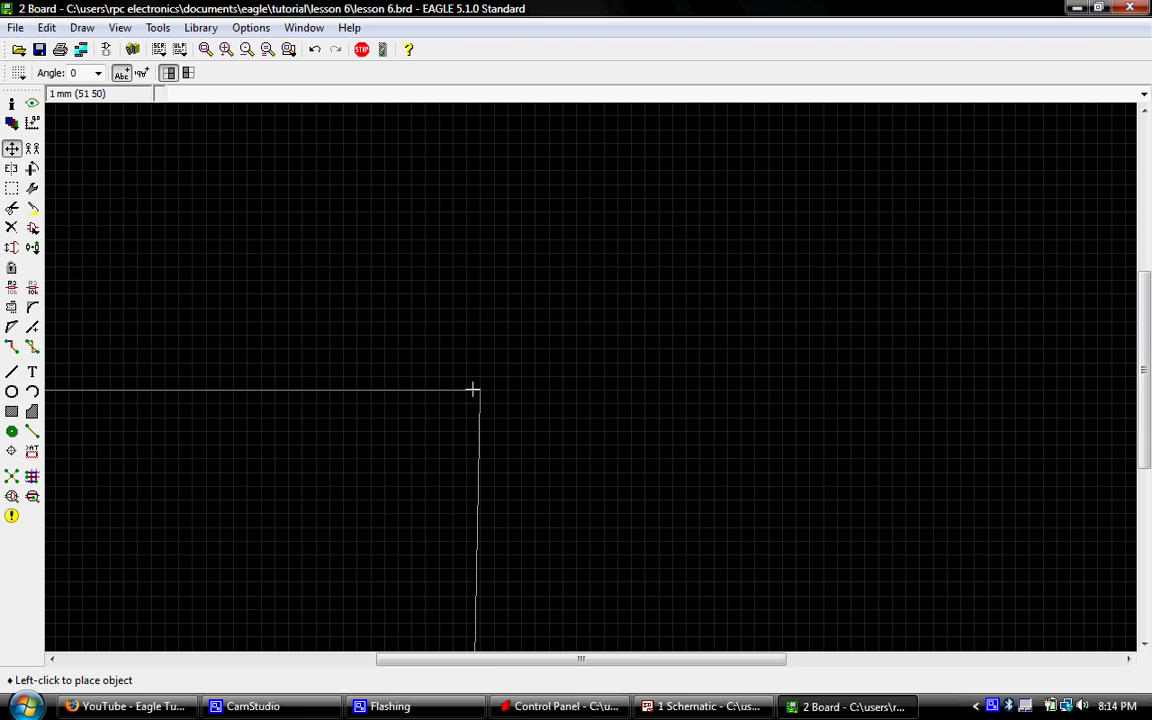
{"action": "scroll", "coordinate": [468, 390], "scroll_direction": "up", "scroll_amount": 2}
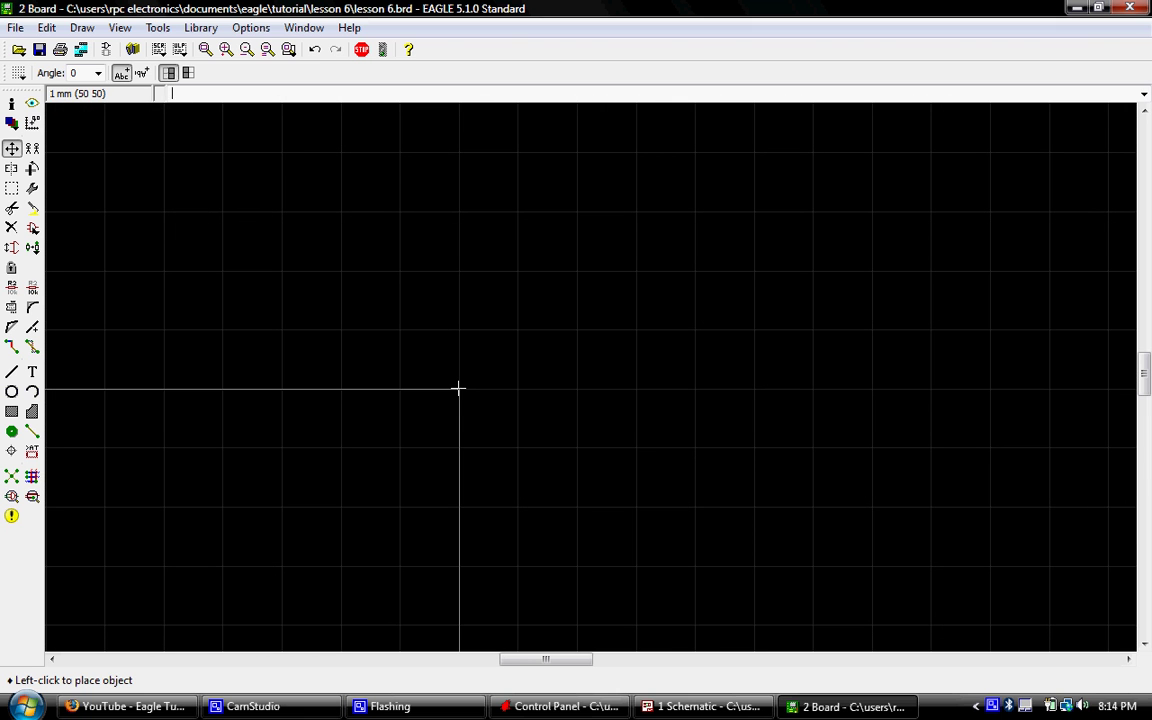
{"action": "left_click", "coordinate": [458, 388]}
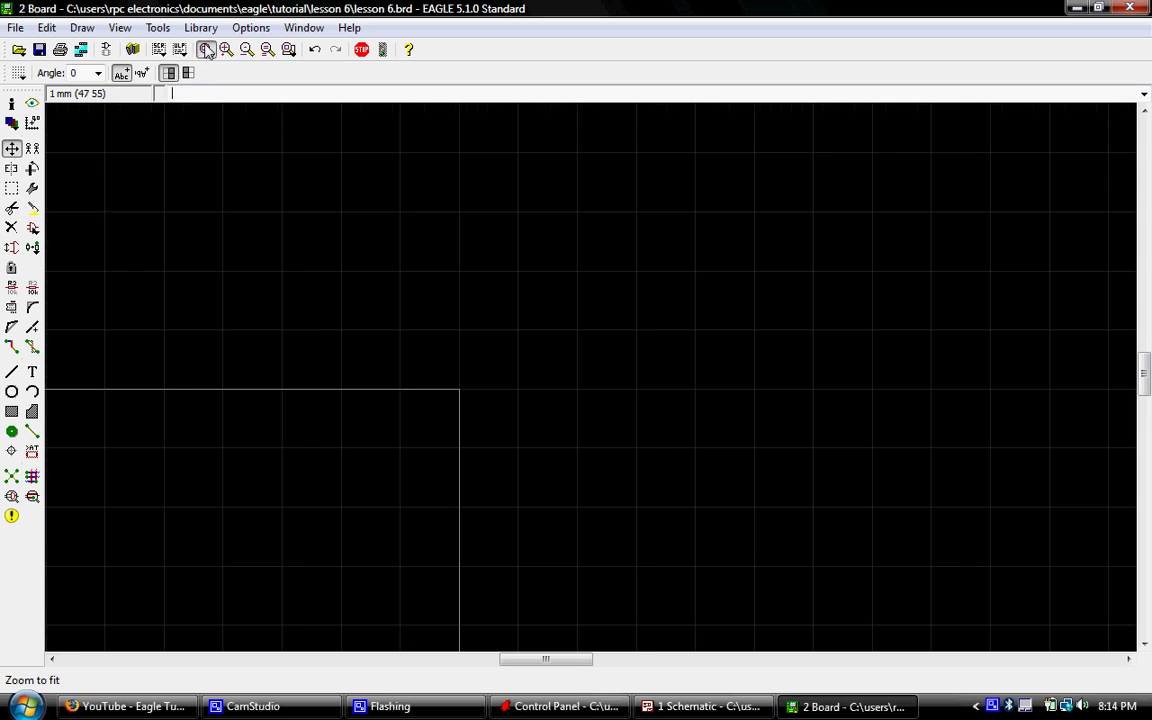
Fit the view to show the 50 mm square outline and every unplaced part.
{"action": "left_click", "coordinate": [206, 50]}
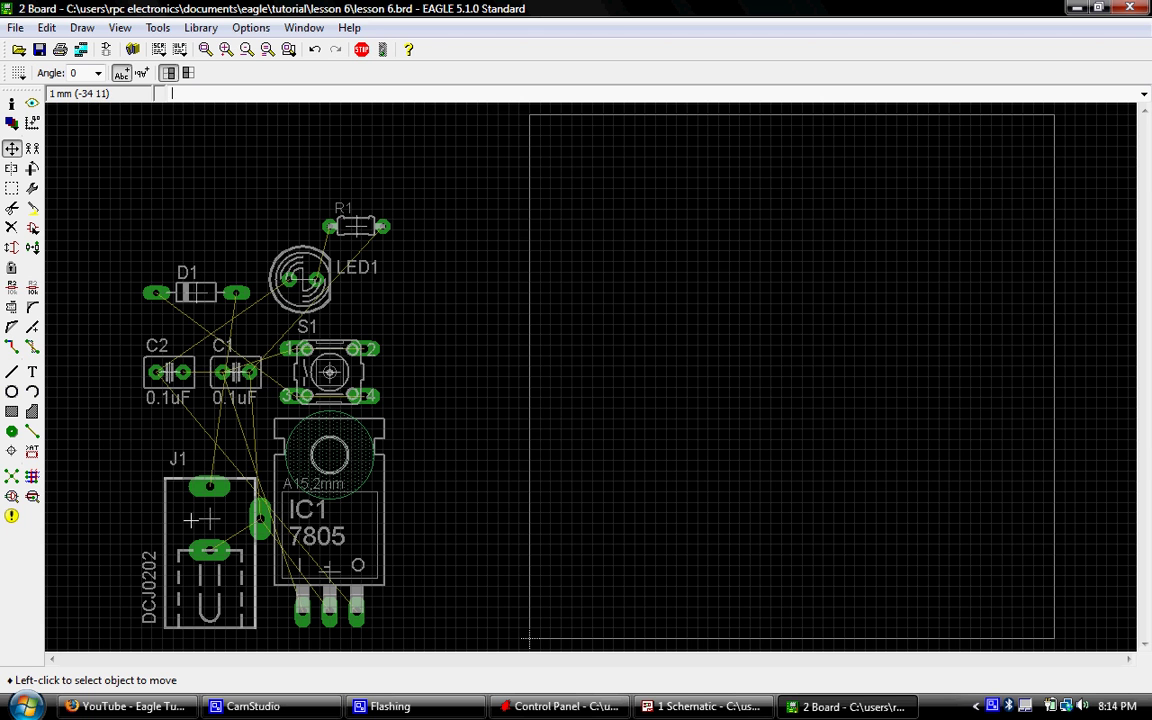
Try moving the J1 jack, dismiss the edition error, and restart the move.
{"action": "left_click", "coordinate": [12, 150]}
{"action": "scroll", "coordinate": [218, 525], "scroll_direction": "up", "scroll_amount": 3}
{"action": "left_click", "coordinate": [210, 518]}
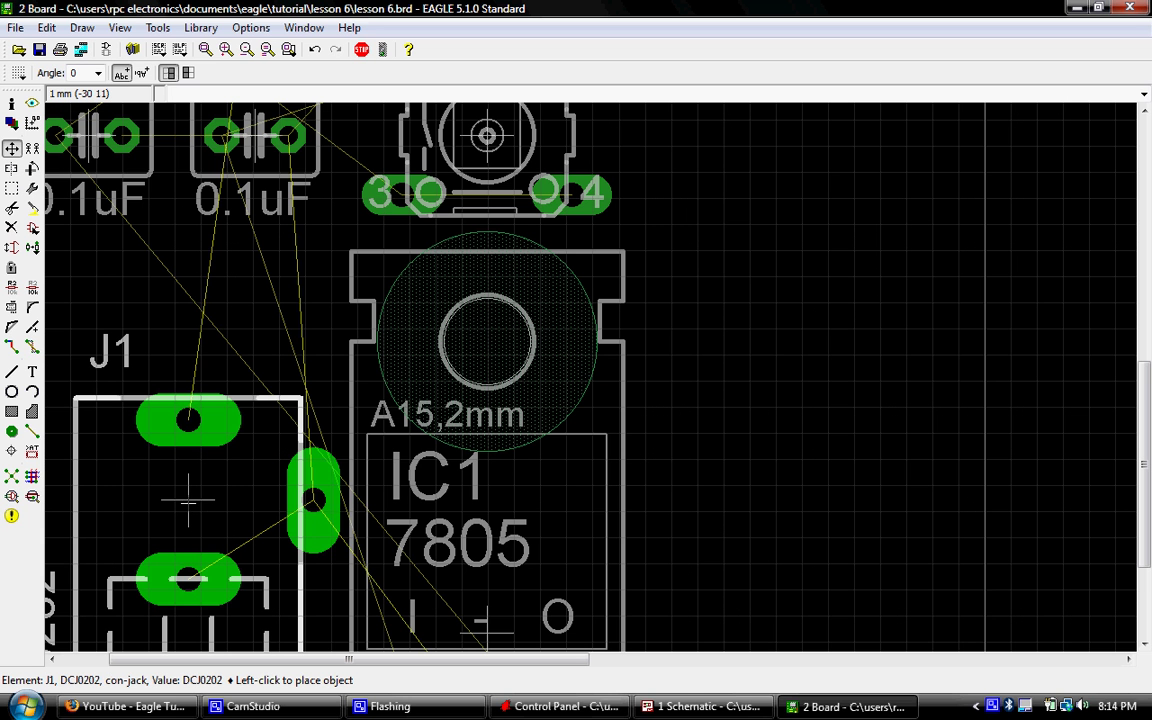
{"action": "left_click", "coordinate": [180, 500]}
{"action": "left_click", "coordinate": [193, 560]}
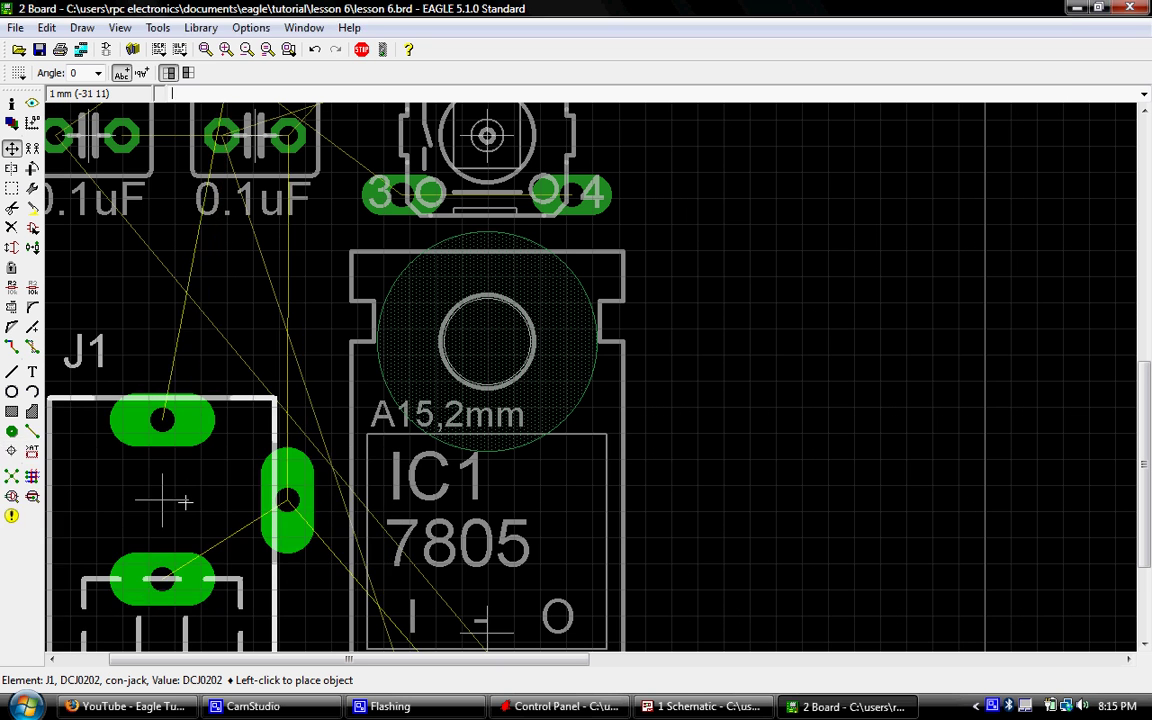
{"action": "left_click", "coordinate": [12, 148]}
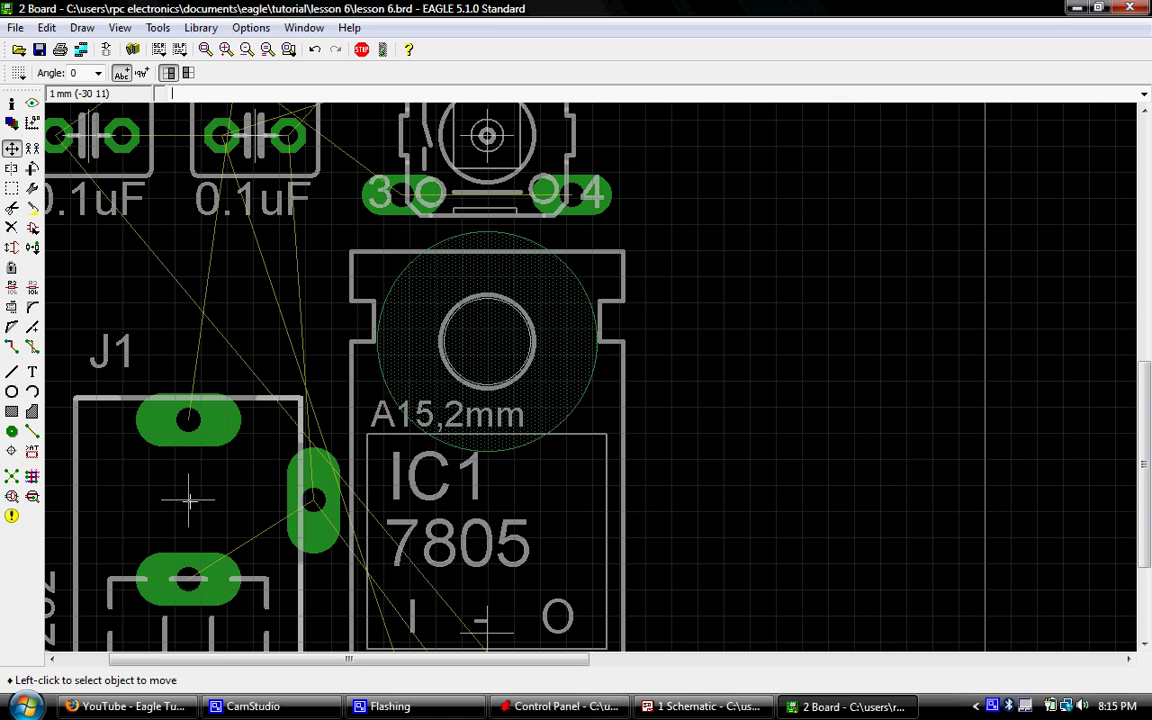
Rotate J1 to 270 degrees and place it inside the outline near the left edge.
{"action": "left_click", "coordinate": [171, 457]}
{"action": "scroll", "coordinate": [201, 487], "scroll_direction": "down", "scroll_amount": 3}
{"action": "right_click", "coordinate": [488, 399]}
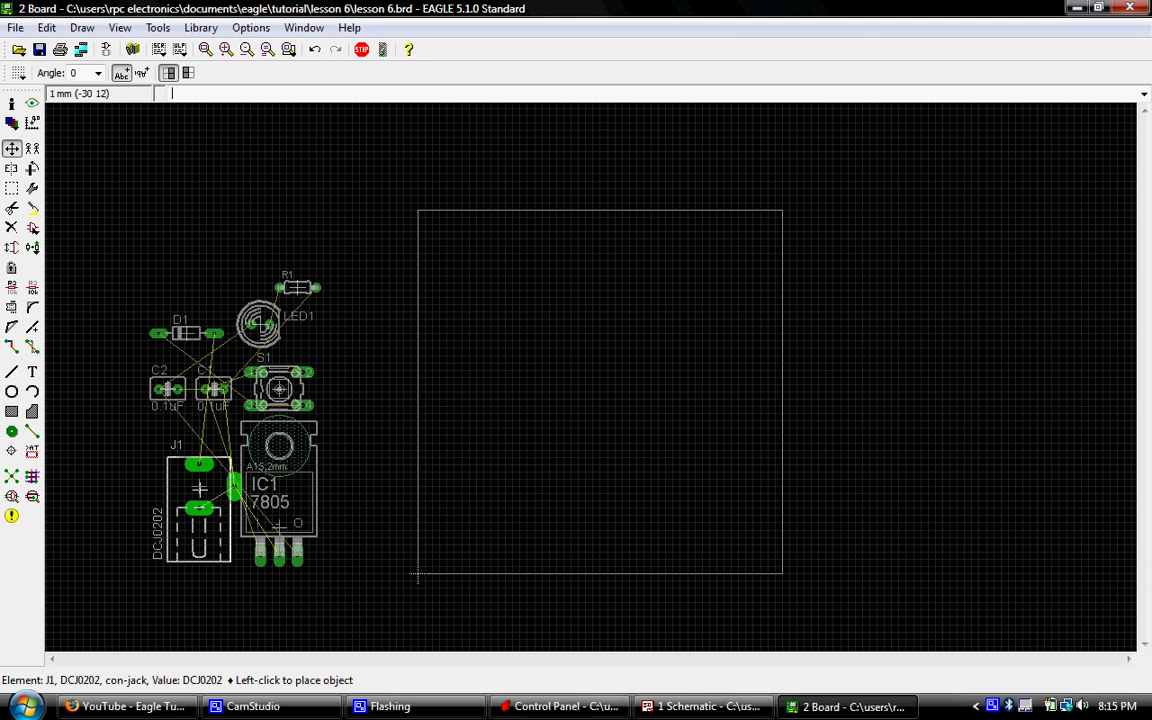
{"action": "right_click", "coordinate": [490, 400]}
{"action": "right_click", "coordinate": [490, 400]}
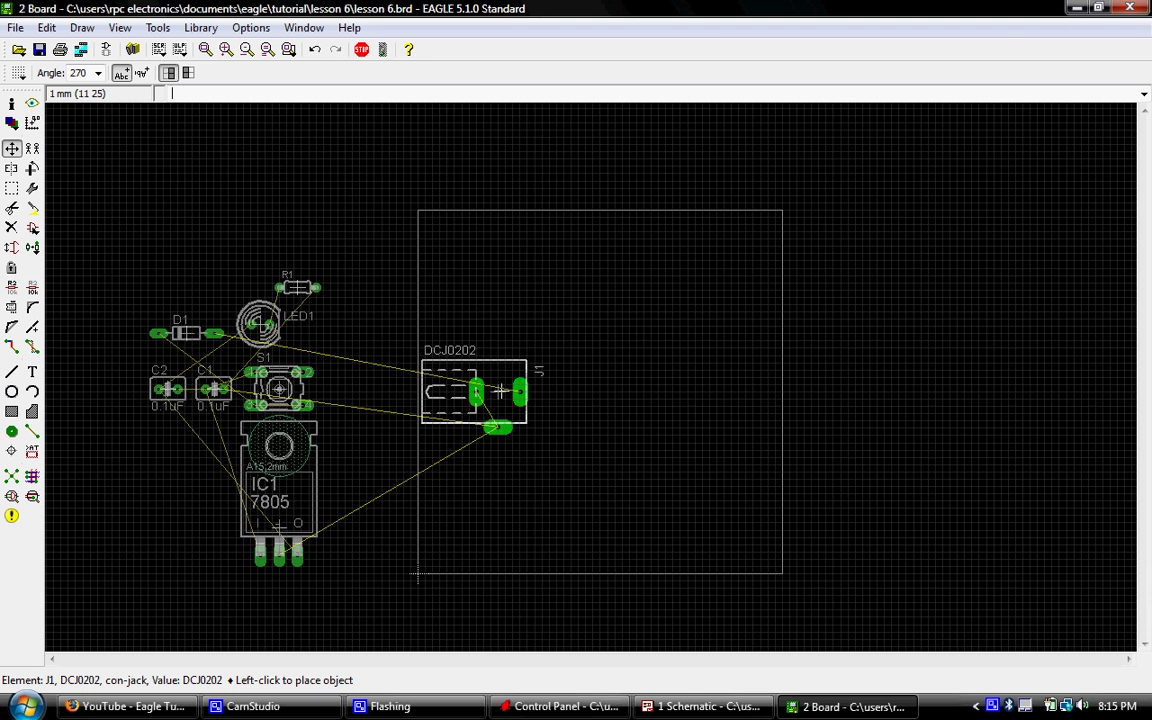
{"action": "right_click", "coordinate": [491, 399]}
{"action": "right_click", "coordinate": [493, 397]}
{"action": "right_click", "coordinate": [500, 386]}
{"action": "right_click", "coordinate": [500, 386]}
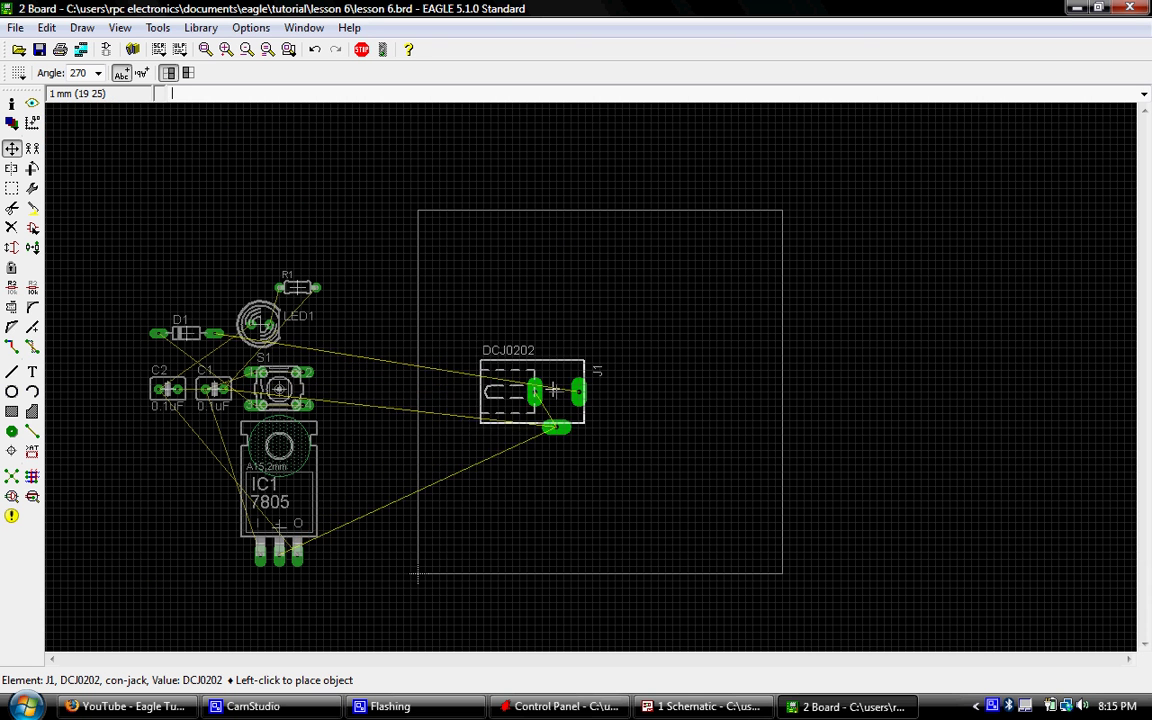
{"action": "right_click", "coordinate": [548, 386]}
{"action": "right_click", "coordinate": [548, 386]}
{"action": "right_click", "coordinate": [556, 384]}
{"action": "right_click", "coordinate": [556, 384]}
{"action": "right_click", "coordinate": [556, 384]}
{"action": "right_click", "coordinate": [555, 384]}
{"action": "right_click", "coordinate": [555, 384]}
{"action": "right_click", "coordinate": [557, 378]}
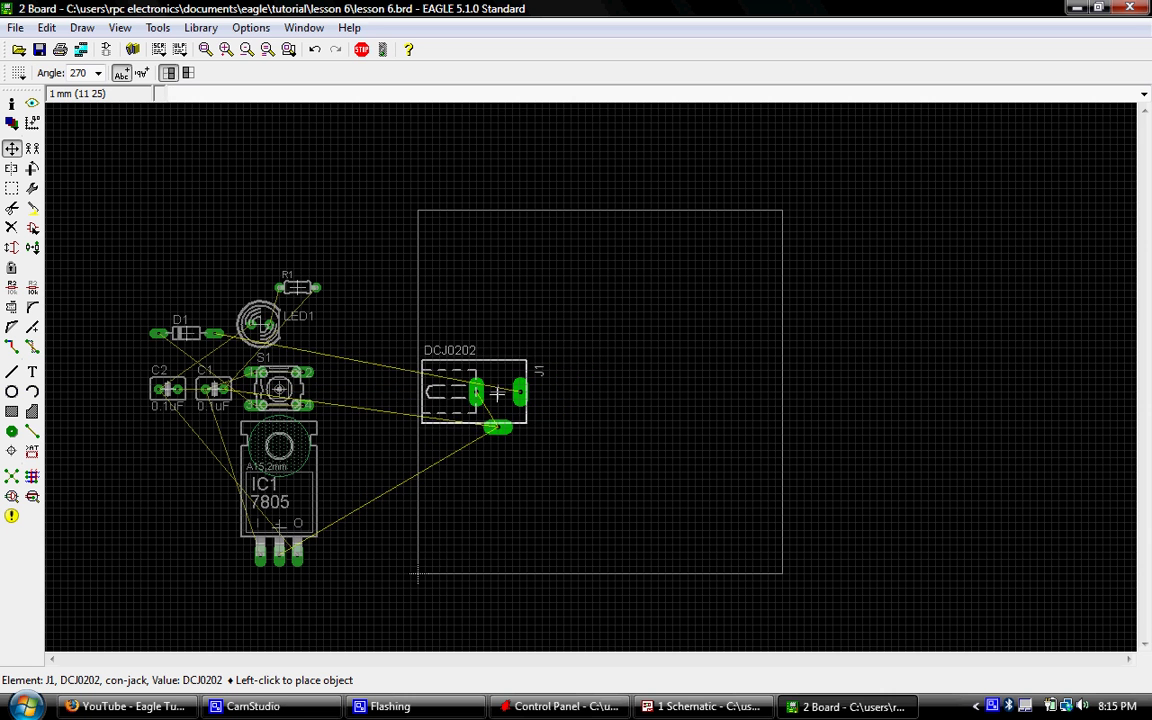
{"action": "scroll", "coordinate": [557, 378], "scroll_direction": "up", "scroll_amount": 2}
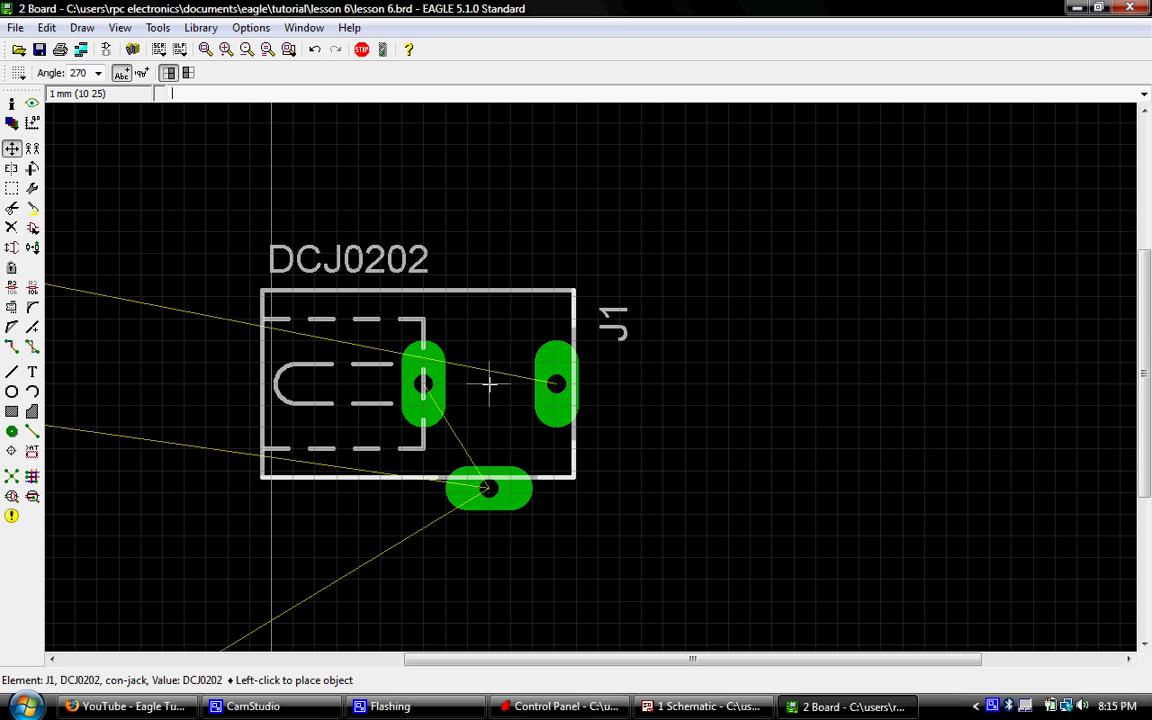
{"action": "left_click", "coordinate": [489, 383]}
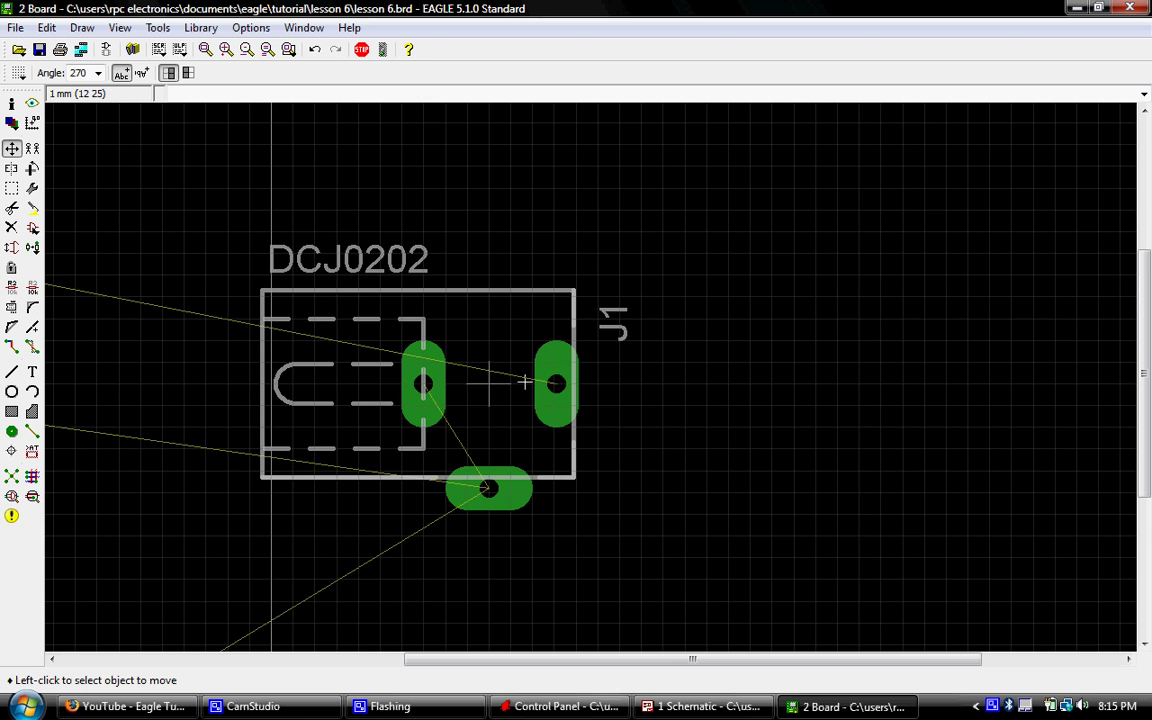
{"action": "scroll", "coordinate": [490, 383], "scroll_direction": "down", "scroll_amount": 2}
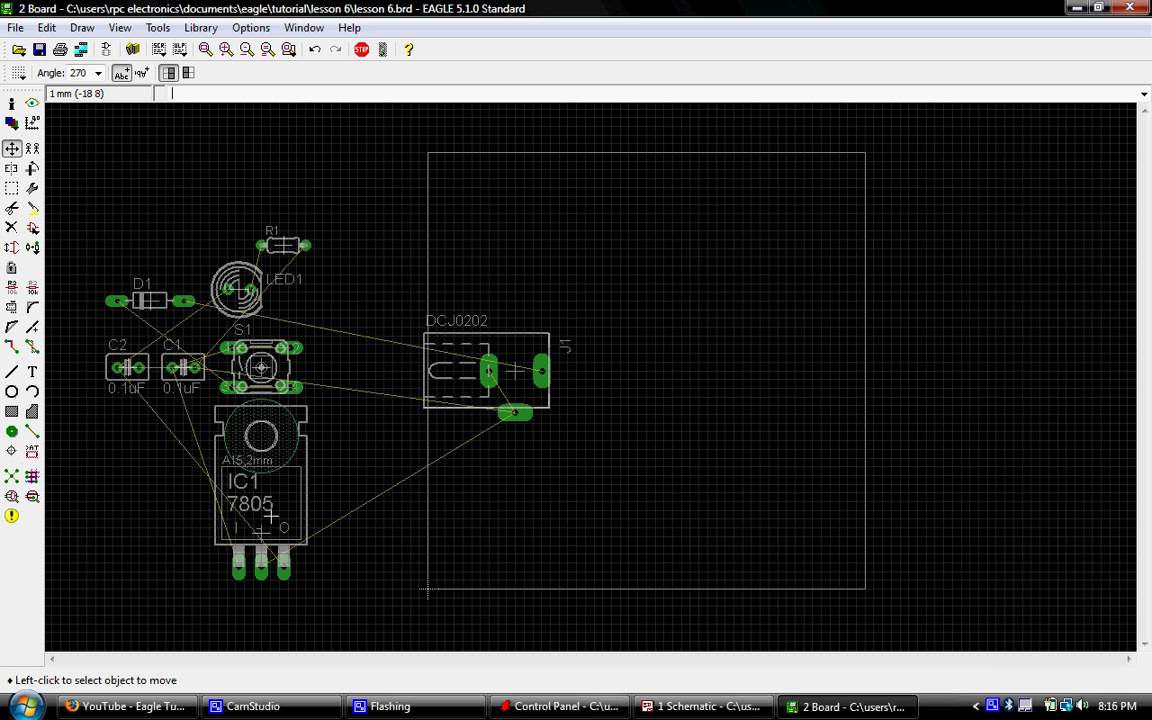
Move the IC1 7805 regulator onto the board just right of J1, pins in line with it.
{"action": "scroll", "coordinate": [252, 535], "scroll_direction": "up", "scroll_amount": 3}
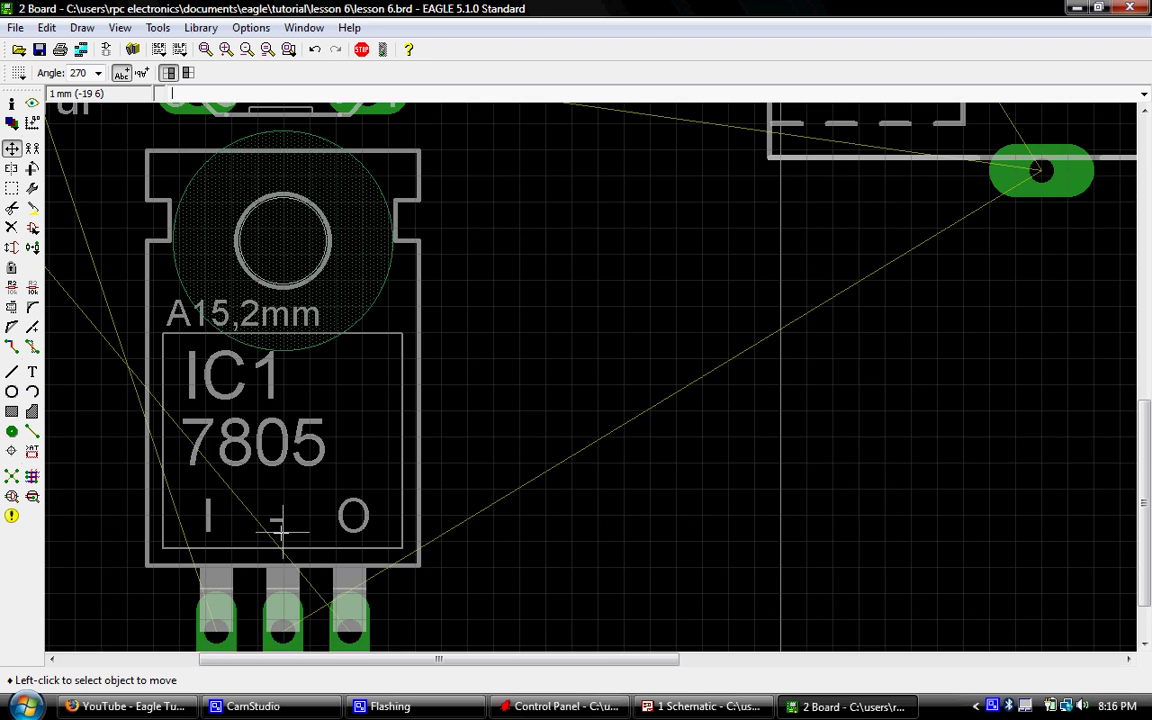
{"action": "left_click", "coordinate": [282, 527]}
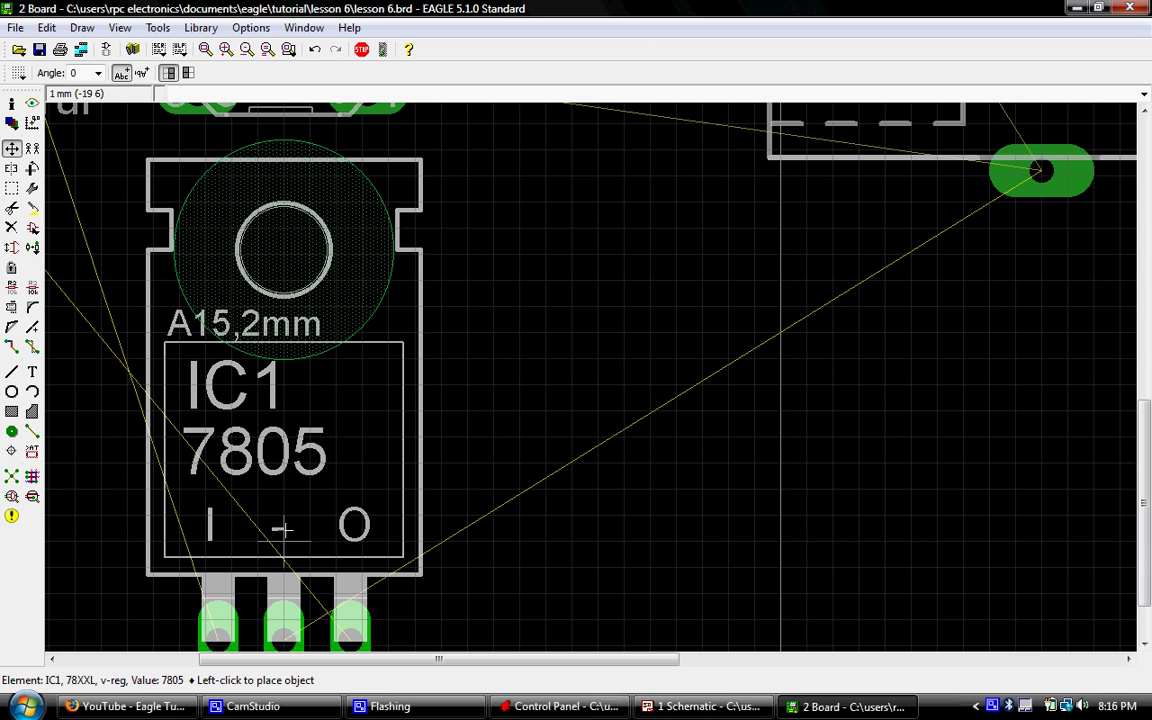
{"action": "scroll", "coordinate": [300, 470], "scroll_direction": "down", "scroll_amount": 4}
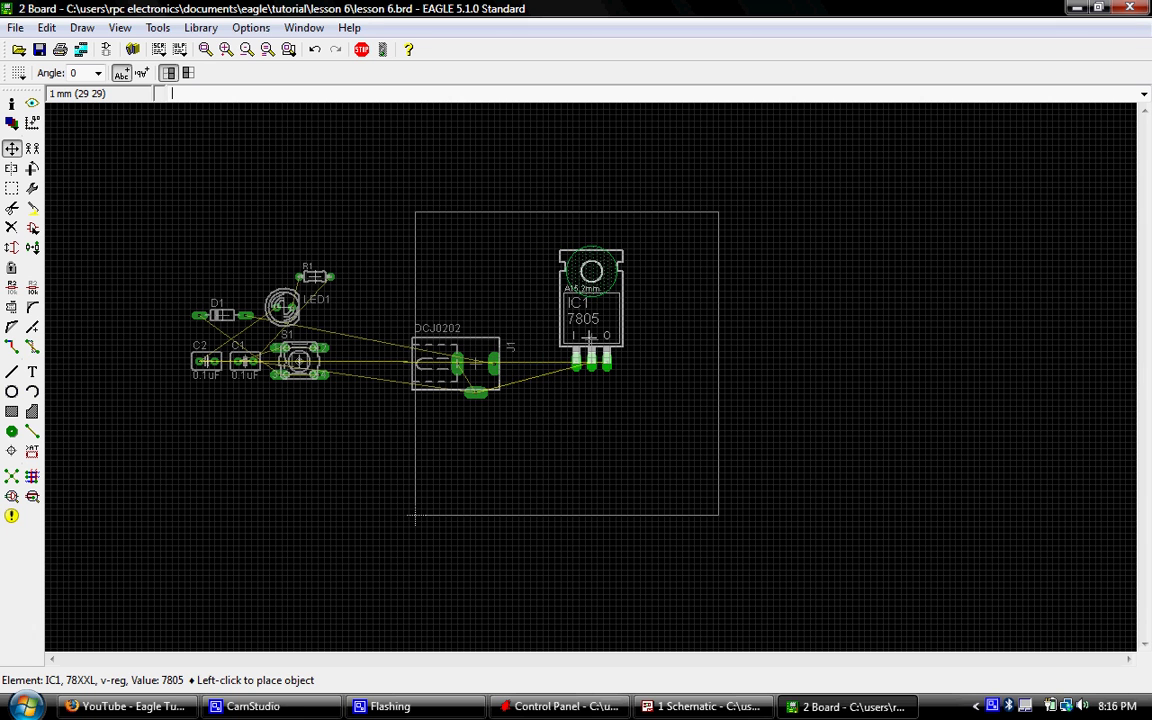
{"action": "scroll", "coordinate": [590, 337], "scroll_direction": "up", "scroll_amount": 3}
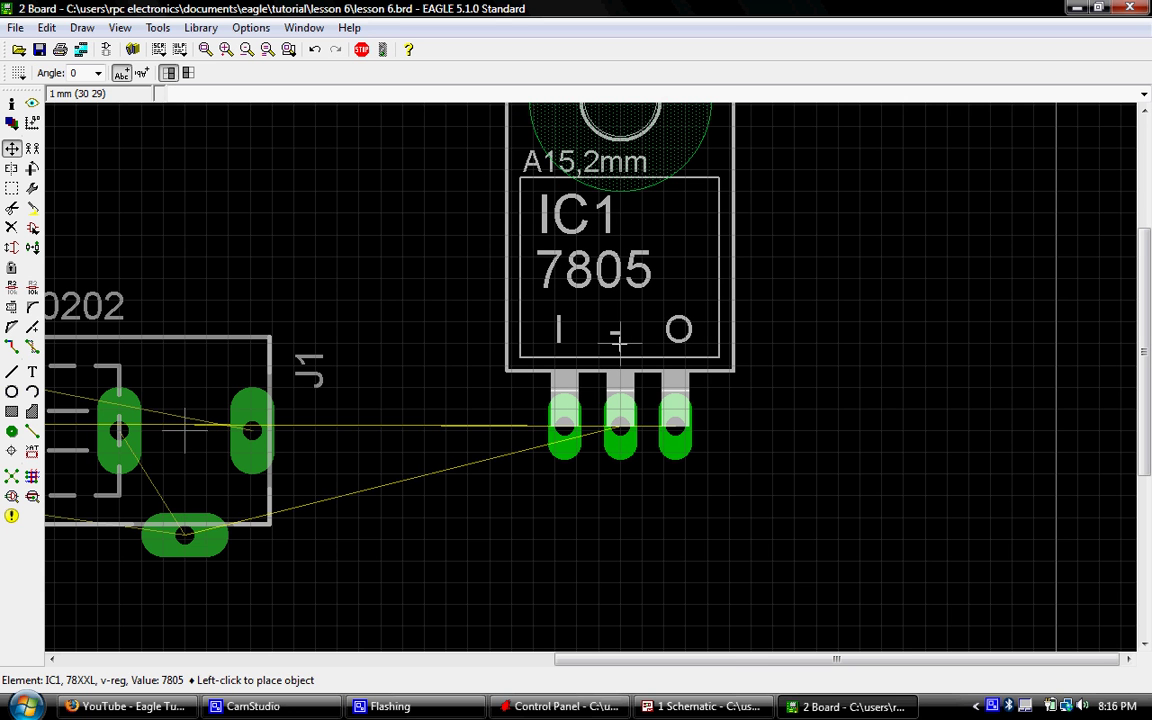
{"action": "left_click", "coordinate": [619, 343]}
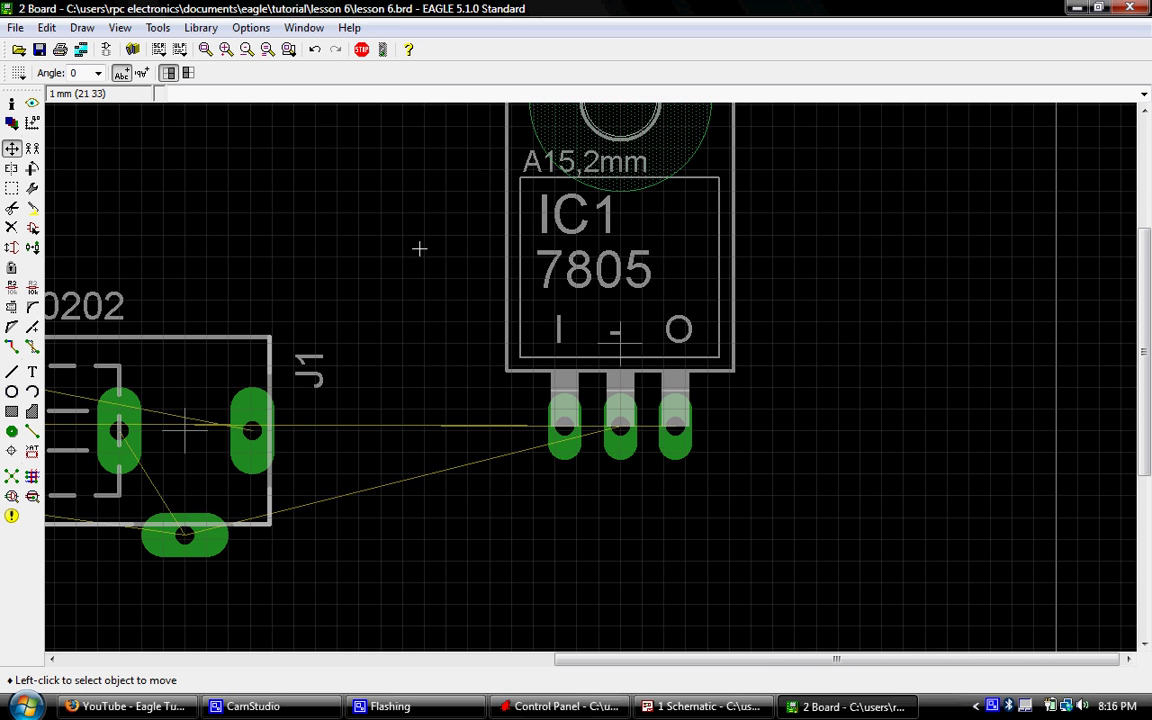
{"action": "scroll", "coordinate": [325, 204], "scroll_direction": "down", "scroll_amount": 1}
{"action": "scroll", "coordinate": [325, 204], "scroll_direction": "down", "scroll_amount": 2}
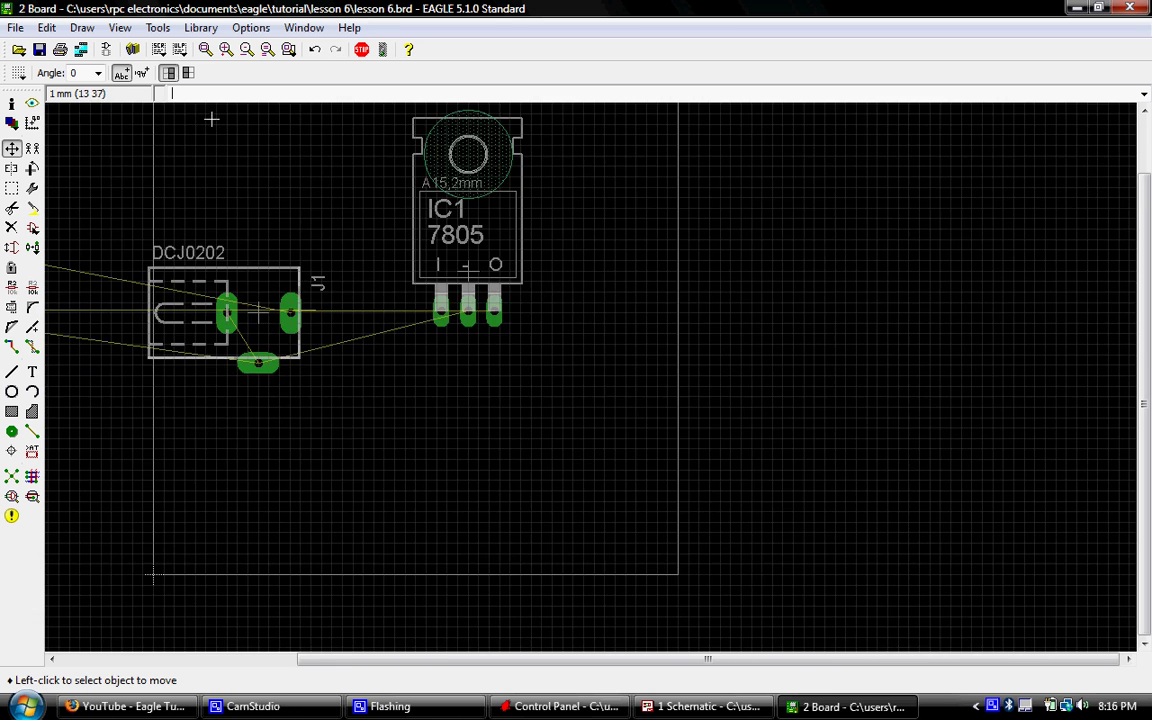
Zoom to fit the whole board, showing J1 and IC1 inside the 50 mm outline.
{"action": "left_click", "coordinate": [205, 49]}
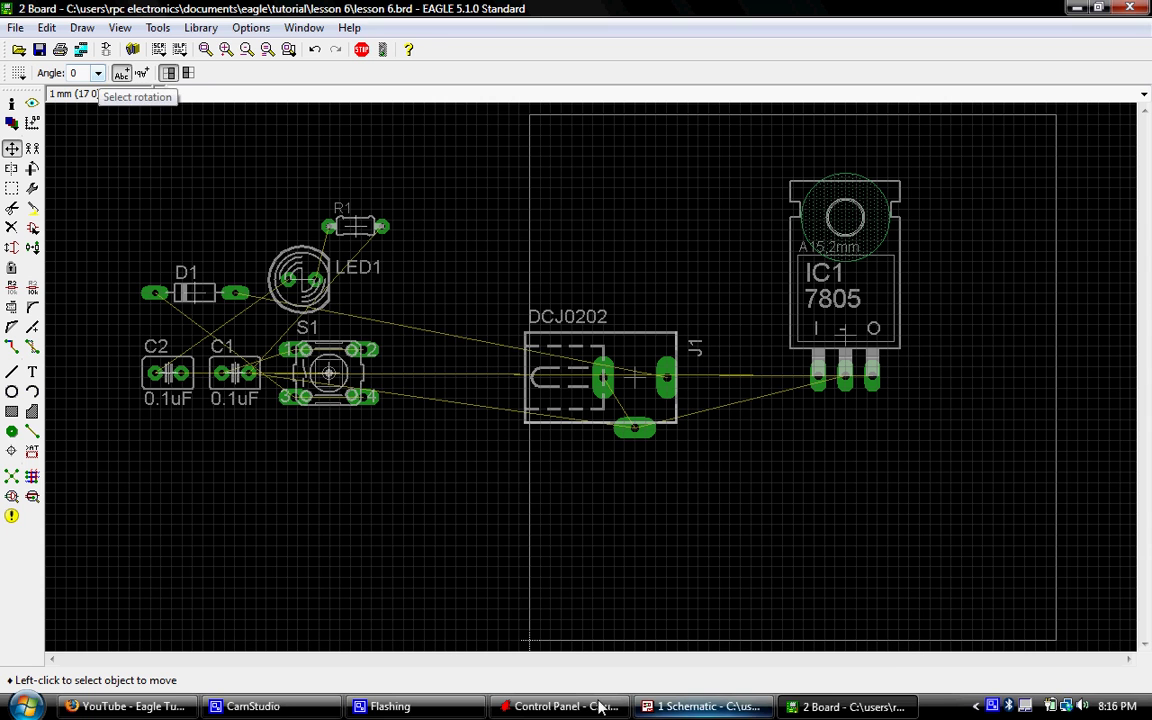
Bring up the screen recording program from the taskbar.
{"action": "left_click", "coordinate": [298, 706]}
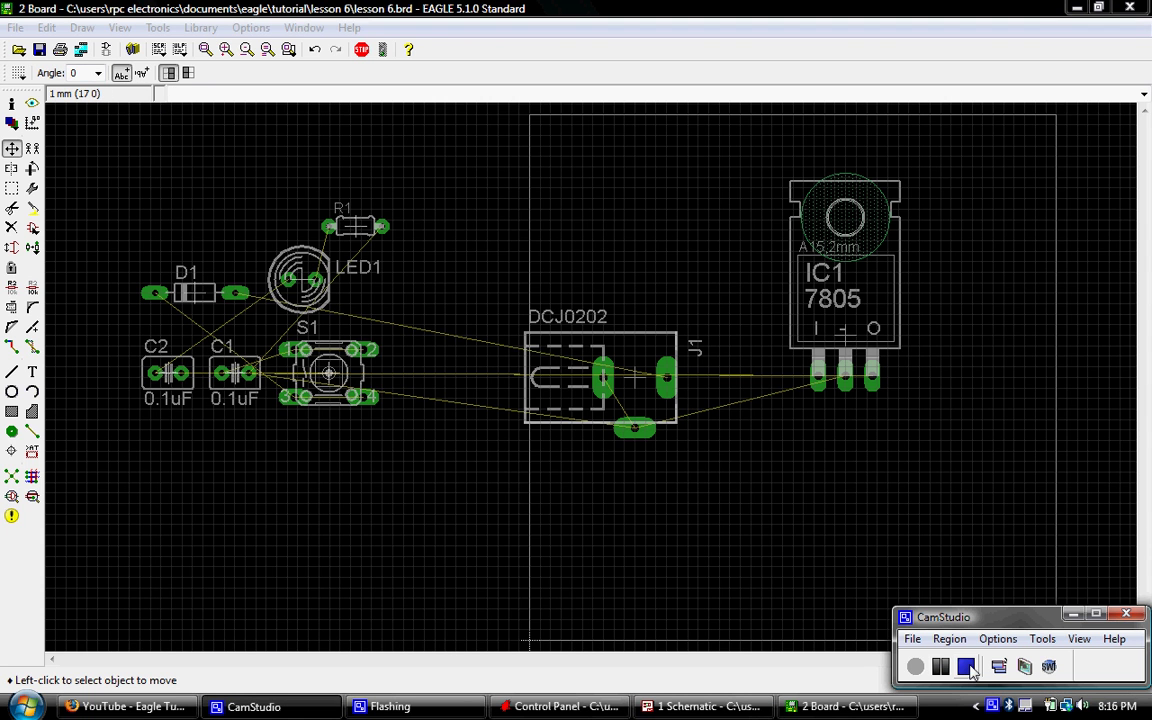